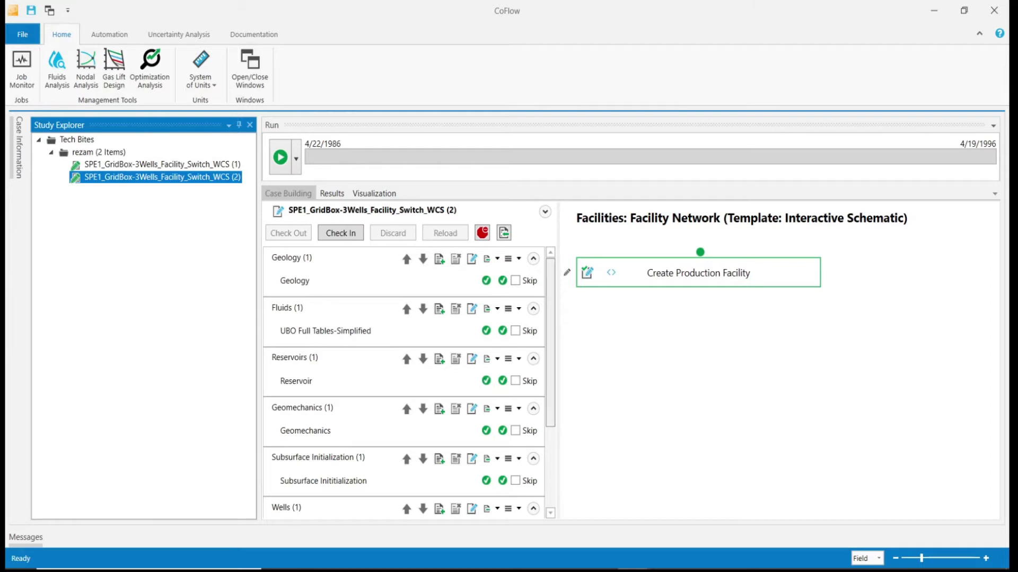
Open the Facility Network's Create Production Facility stage and view the switch items in the equipment palette
{"action": "scroll", "coordinate": [302, 453], "scroll_direction": "down", "scroll_amount": 2}
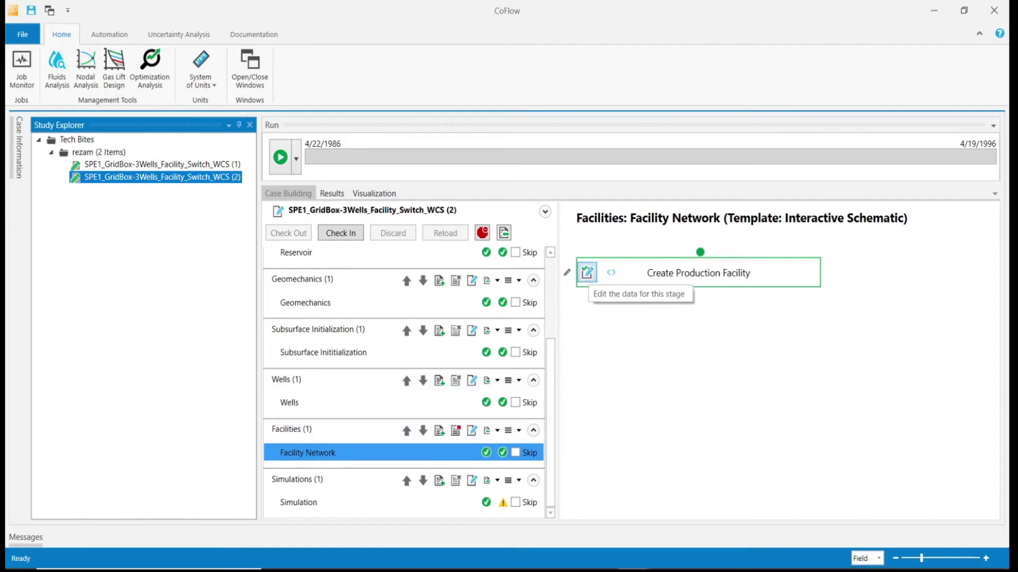
{"action": "left_click", "coordinate": [586, 273]}
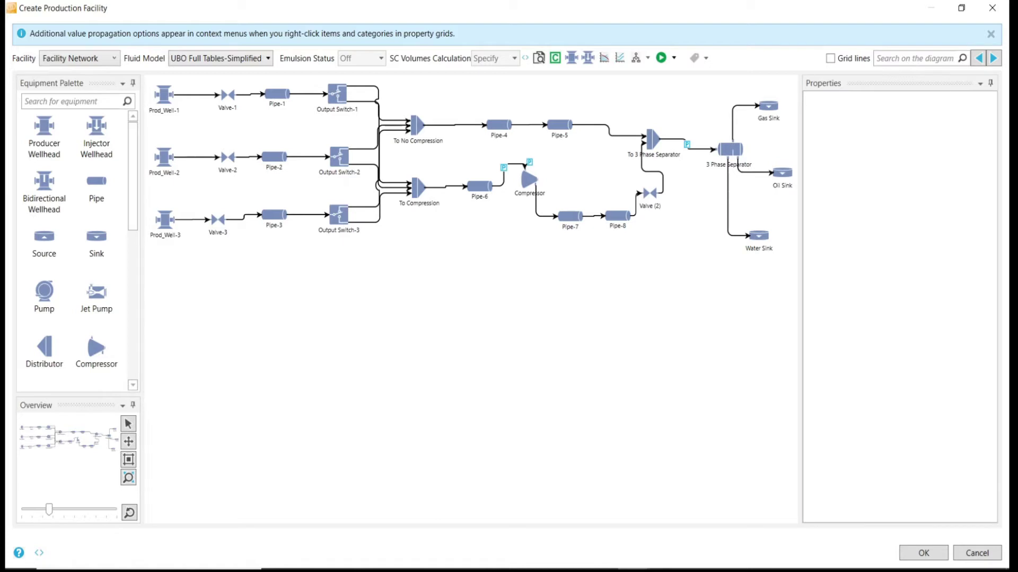
{"action": "left_click_drag", "start_coordinate": [133, 176], "coordinate": [133, 325]}
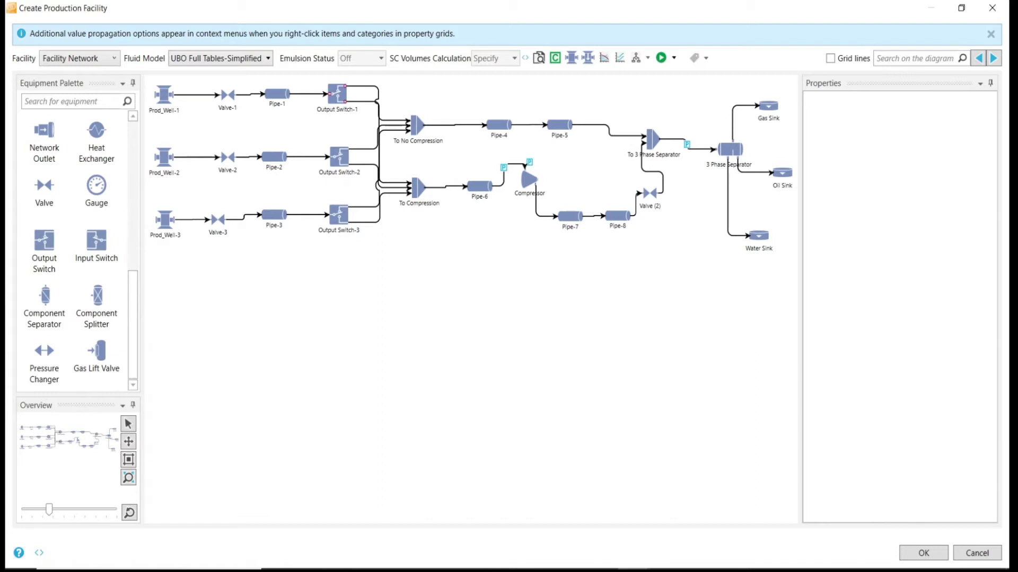
Switch the active port of Output Switch-1 to Port B and back to Port A
{"action": "left_click", "coordinate": [337, 96]}
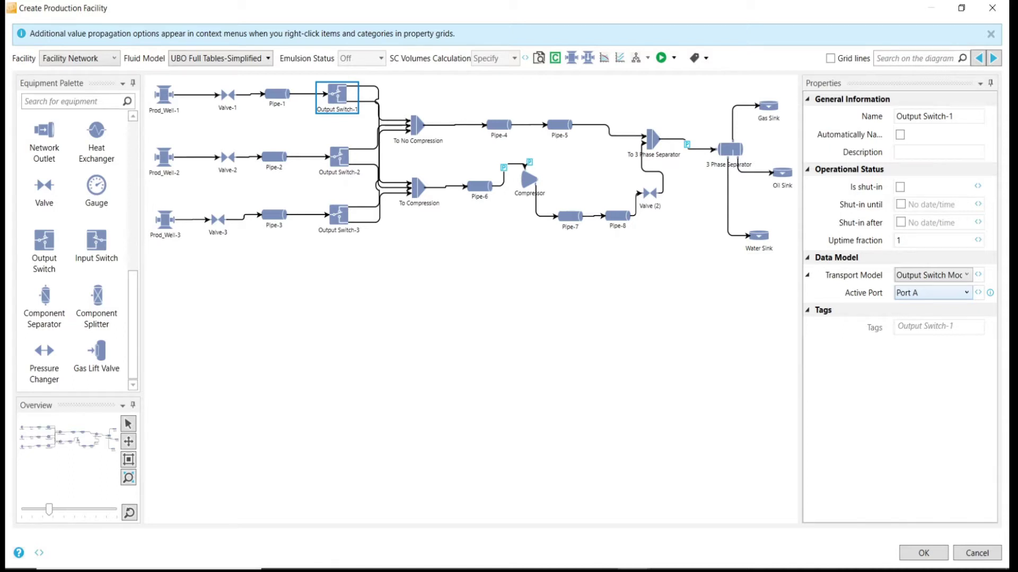
{"action": "left_click", "coordinate": [966, 293]}
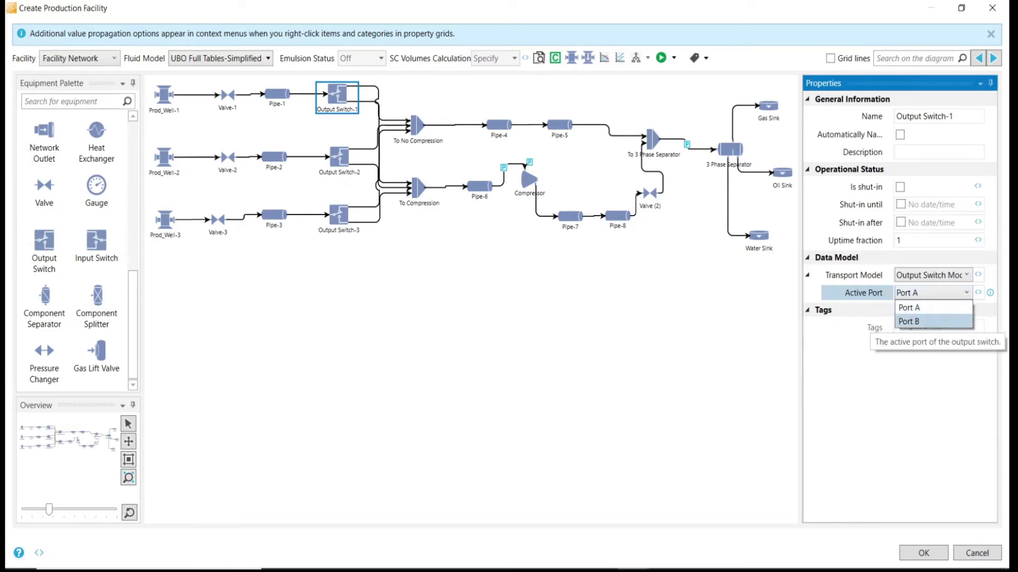
{"action": "key", "text": "Return"}
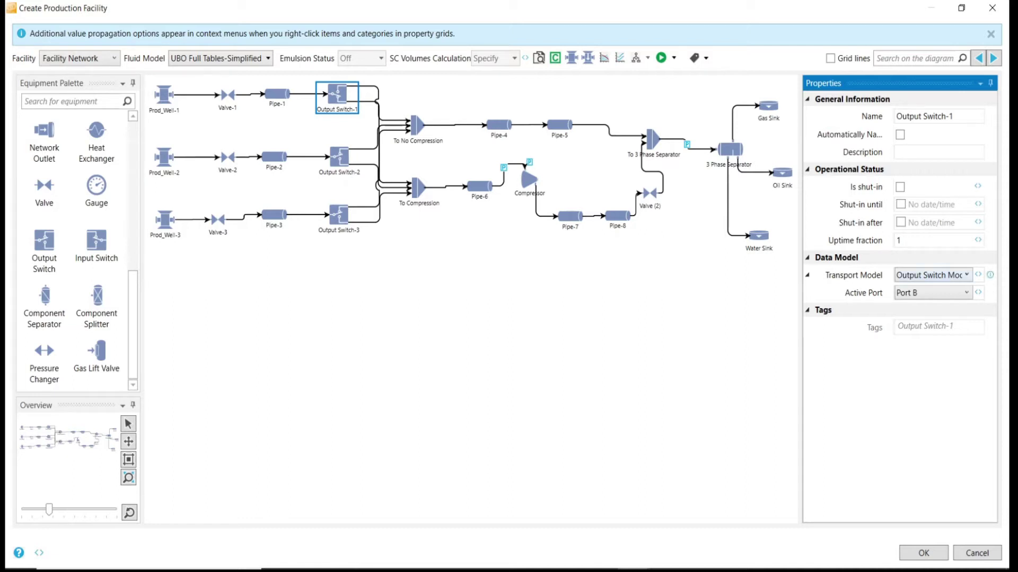
{"action": "left_click", "coordinate": [933, 292]}
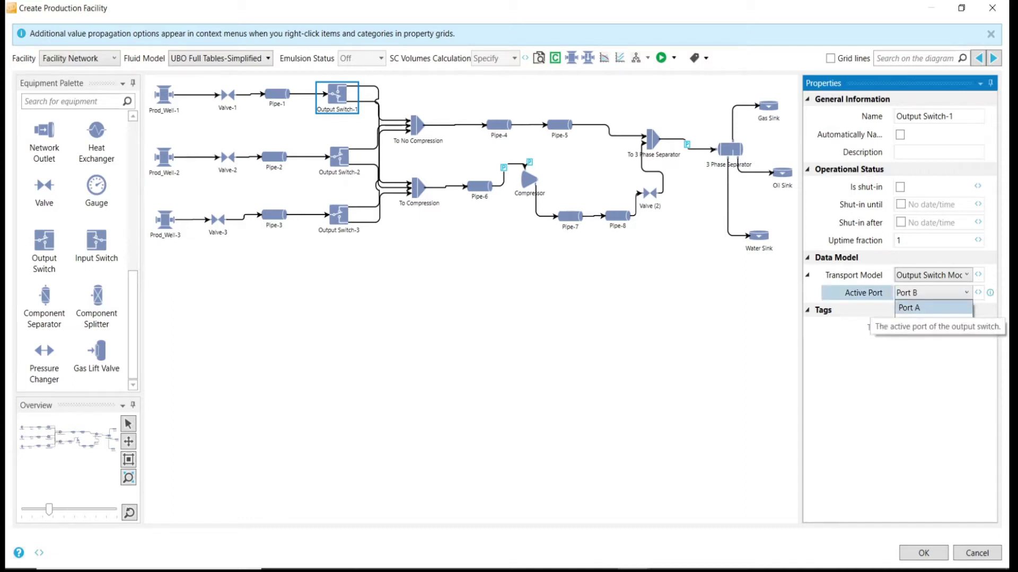
{"action": "left_click", "coordinate": [922, 308]}
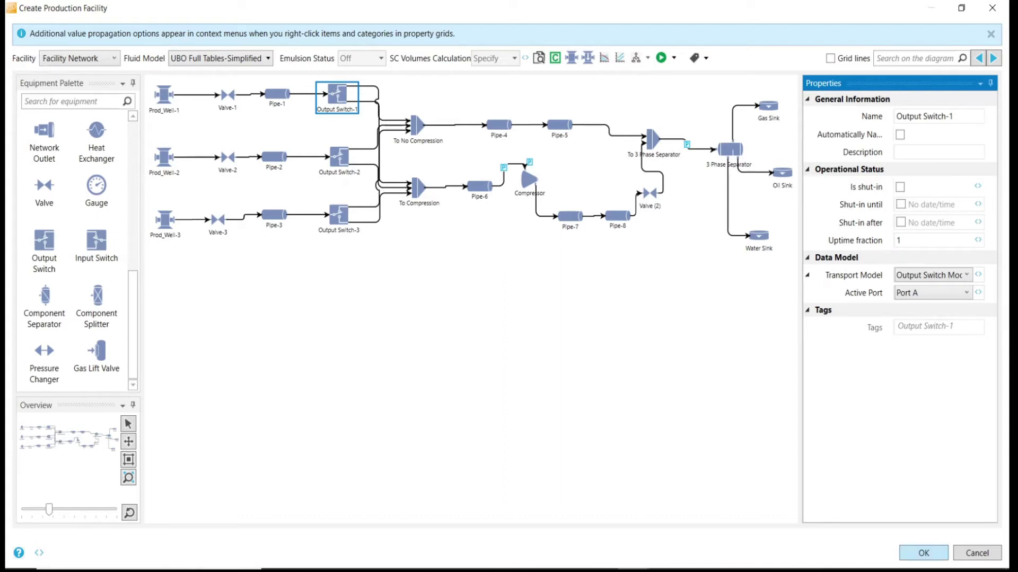
Accept the production facility and open the Simulation task's Specify Simulation Time Event stage for editing
{"action": "key", "text": "Return"}
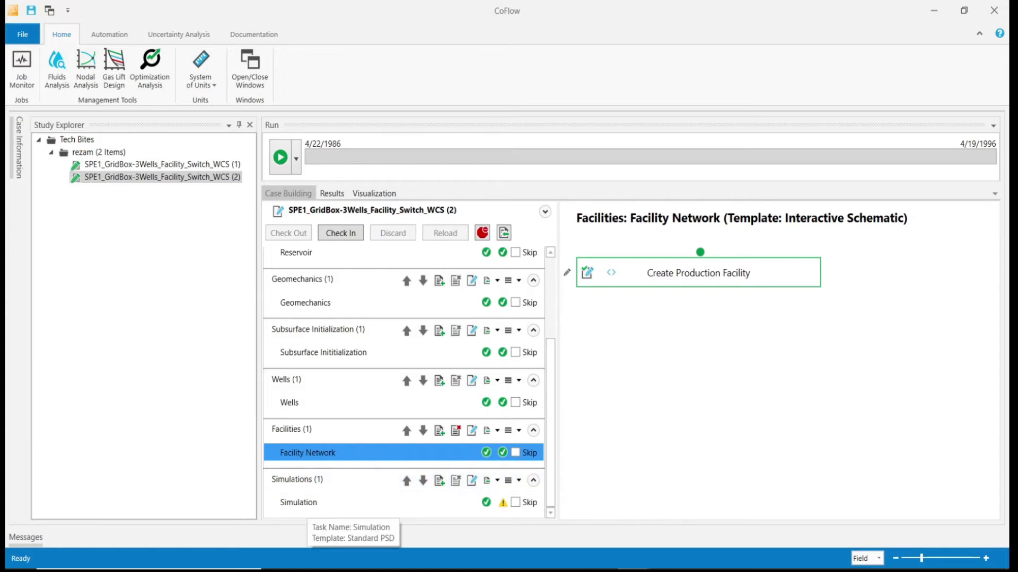
{"action": "left_click", "coordinate": [299, 502]}
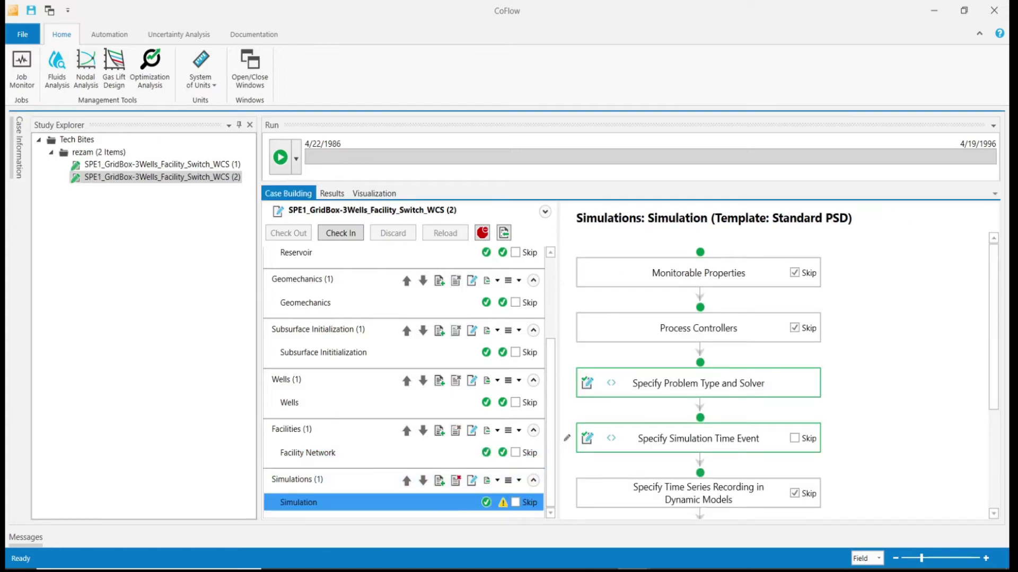
{"action": "scroll", "coordinate": [700, 371], "scroll_direction": "down", "scroll_amount": 1}
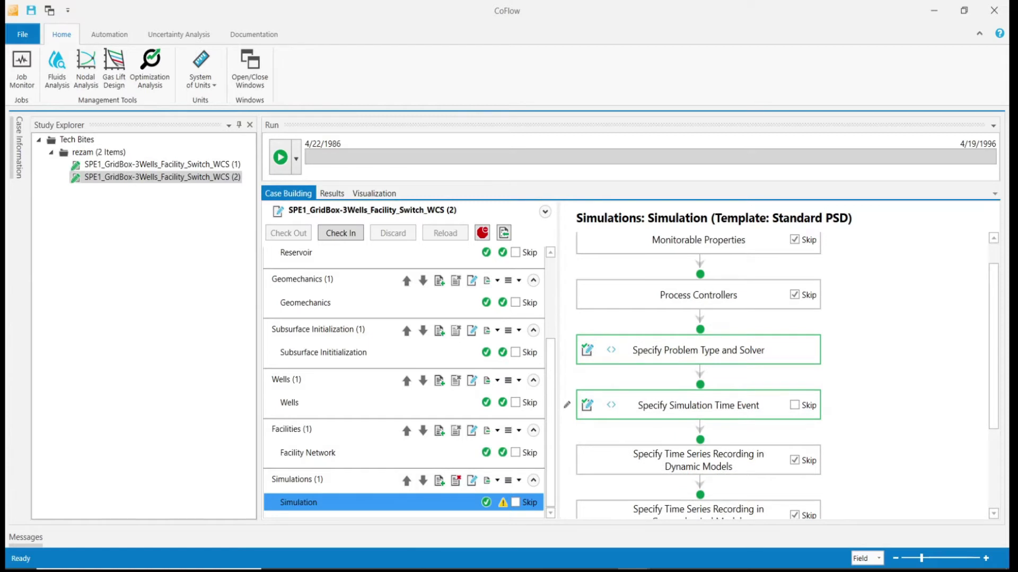
{"action": "scroll", "coordinate": [700, 371], "scroll_direction": "down", "scroll_amount": 1}
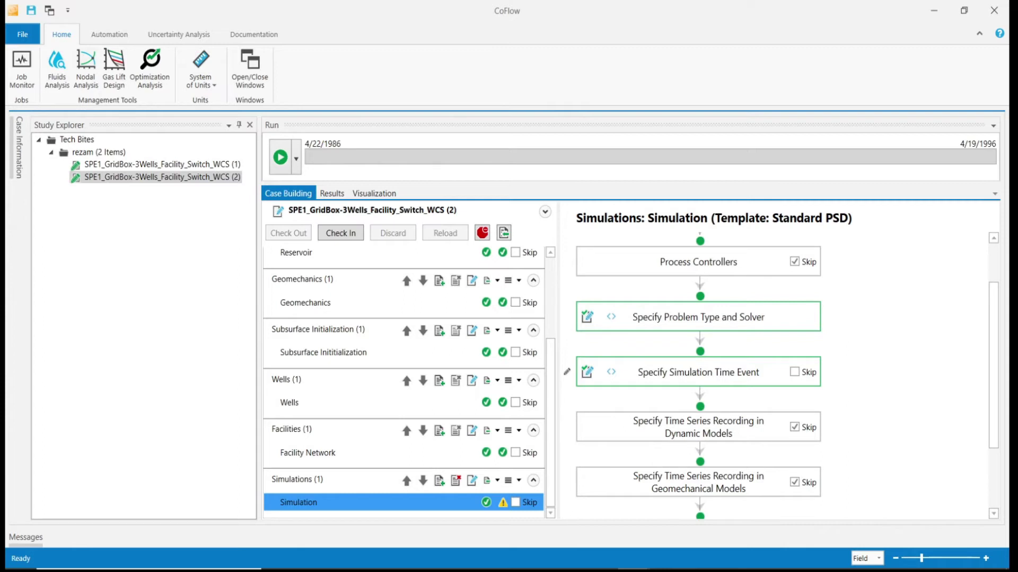
{"action": "left_click", "coordinate": [586, 372]}
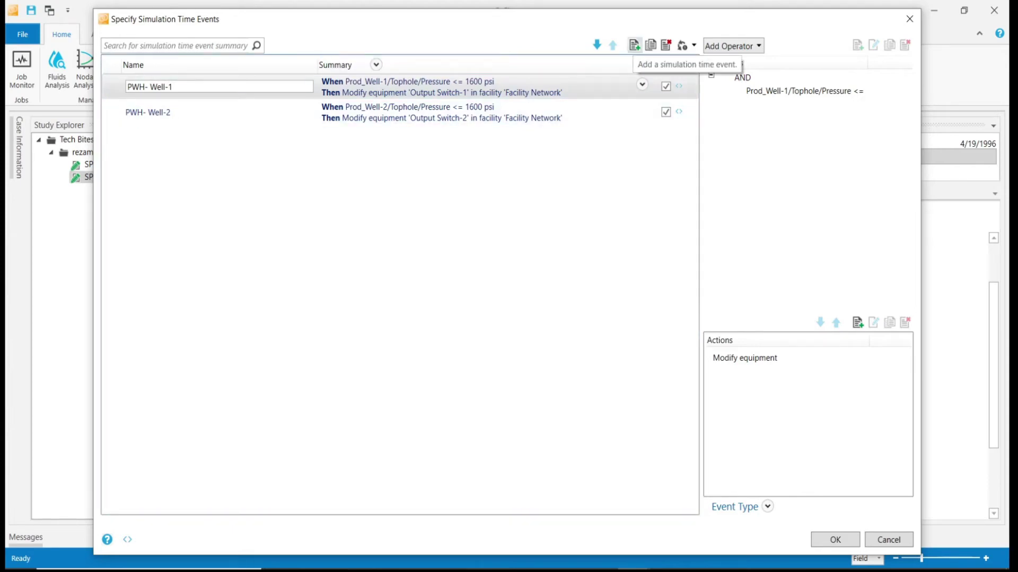
Add a new simulation time event named "PWH- Well-3"
{"action": "left_click", "coordinate": [634, 45]}
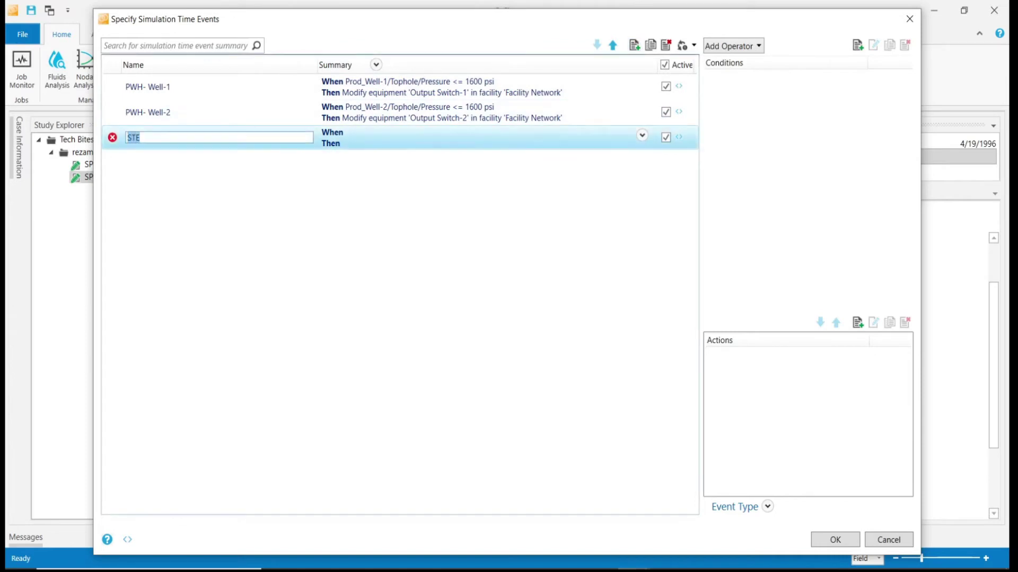
{"action": "type", "text": "PH"}
{"action": "key", "text": "BackSpace"}
{"action": "type", "text": "WH- Well-3"}
Add a Well property monitor condition to the PWH- Well-3 event and insert an empty condition row
{"action": "left_click", "coordinate": [857, 45]}
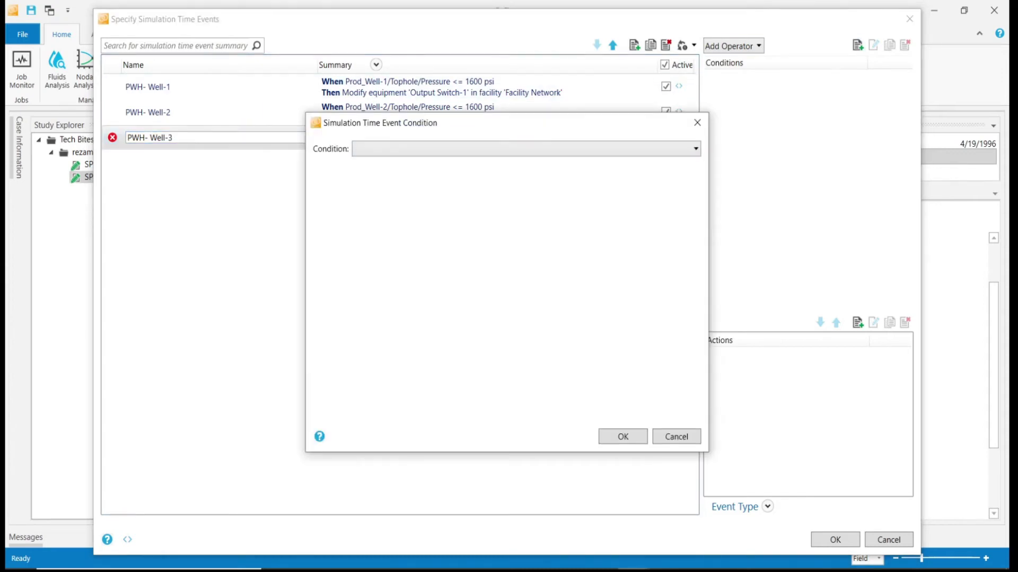
{"action": "left_click_drag", "start_coordinate": [495, 123], "coordinate": [428, 159]}
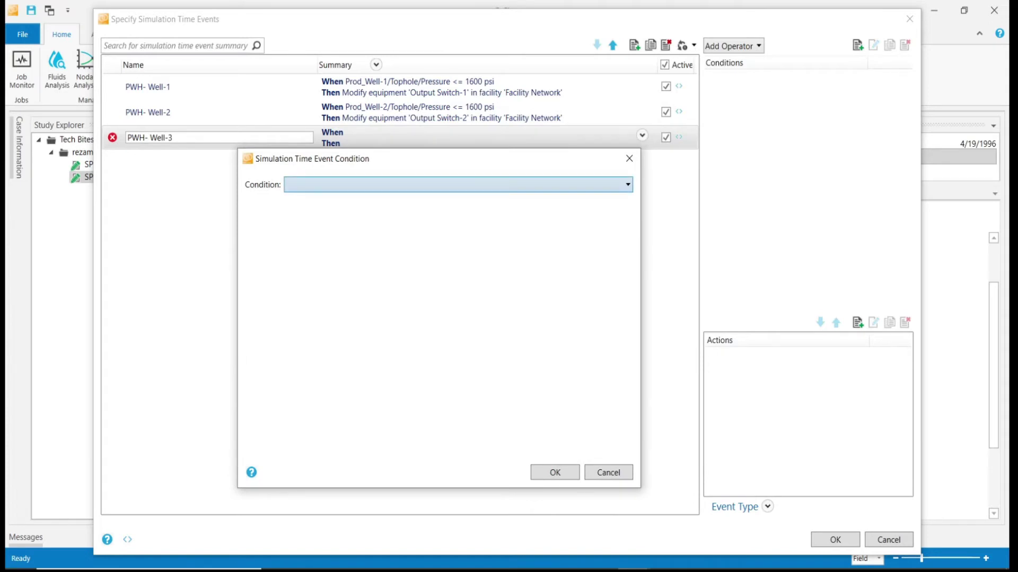
{"action": "left_click", "coordinate": [628, 184]}
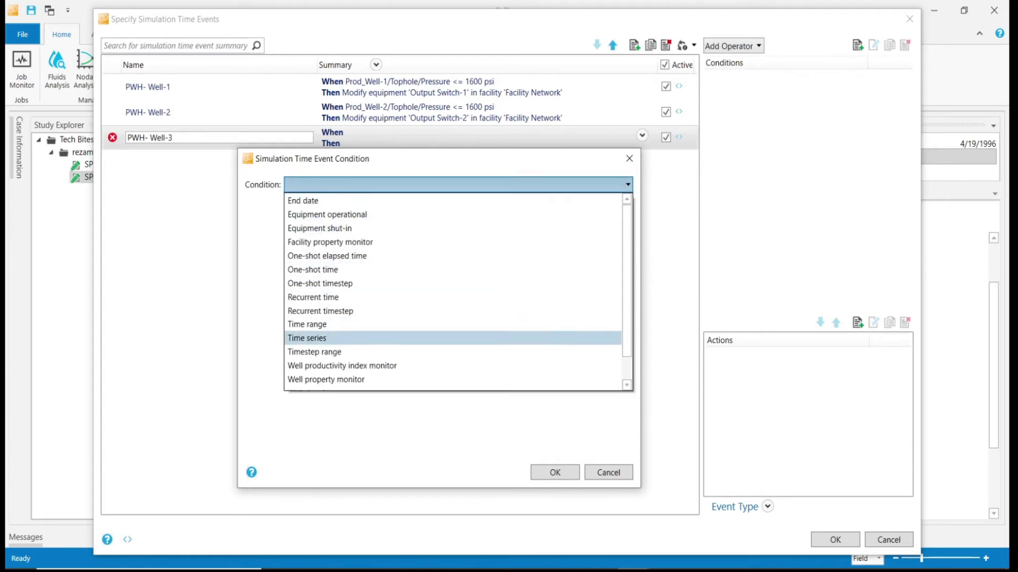
{"action": "scroll", "coordinate": [326, 366], "scroll_direction": "down", "scroll_amount": 1}
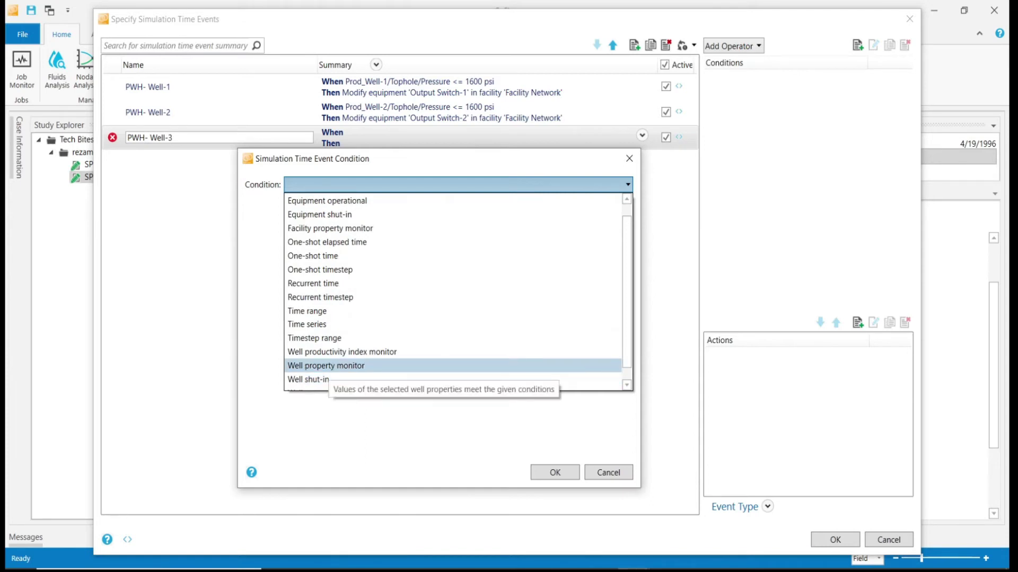
{"action": "left_click", "coordinate": [326, 365]}
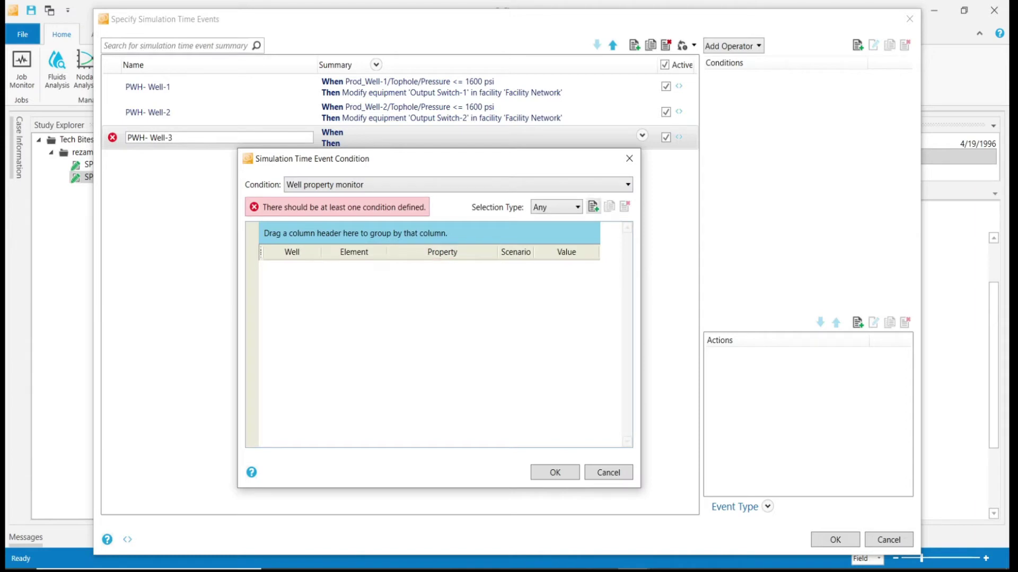
{"action": "left_click", "coordinate": [593, 207]}
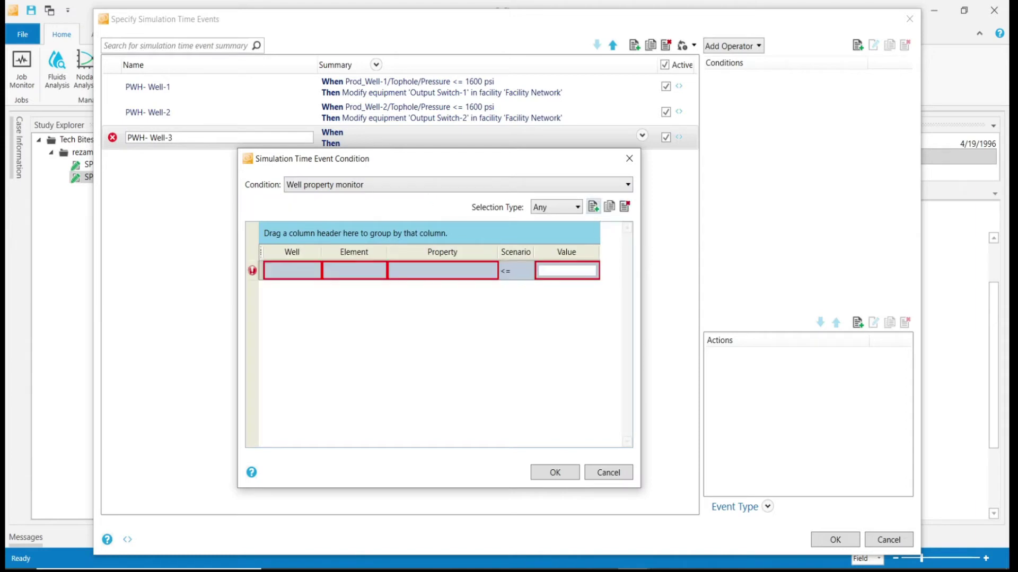
Set the condition's well to Prod_Well-3 and its element to Tophole
{"action": "left_click", "coordinate": [313, 270]}
{"action": "key", "text": "Down"}
{"action": "key", "text": "Down"}
{"action": "key", "text": "Down"}
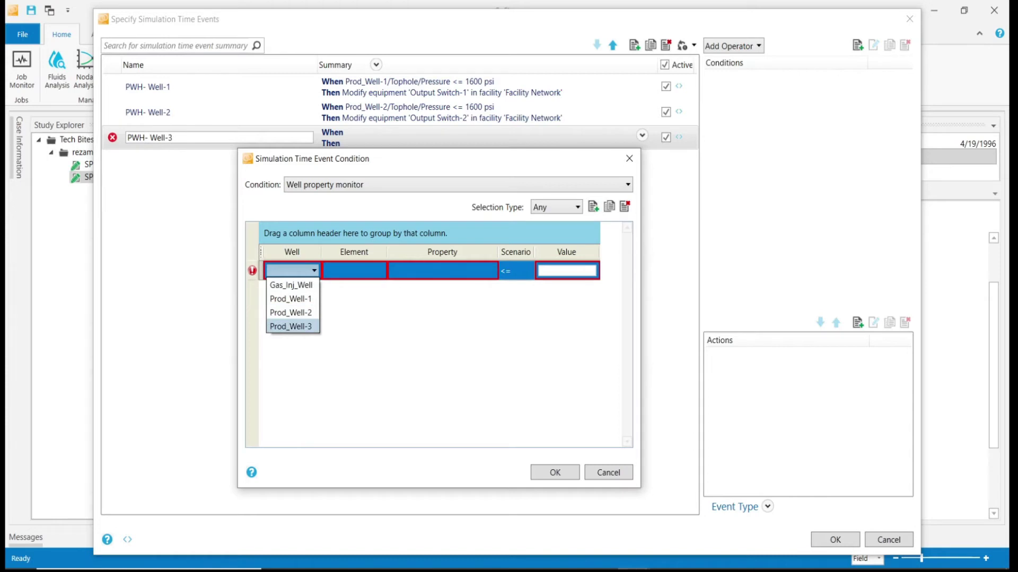
{"action": "key", "text": "Return"}
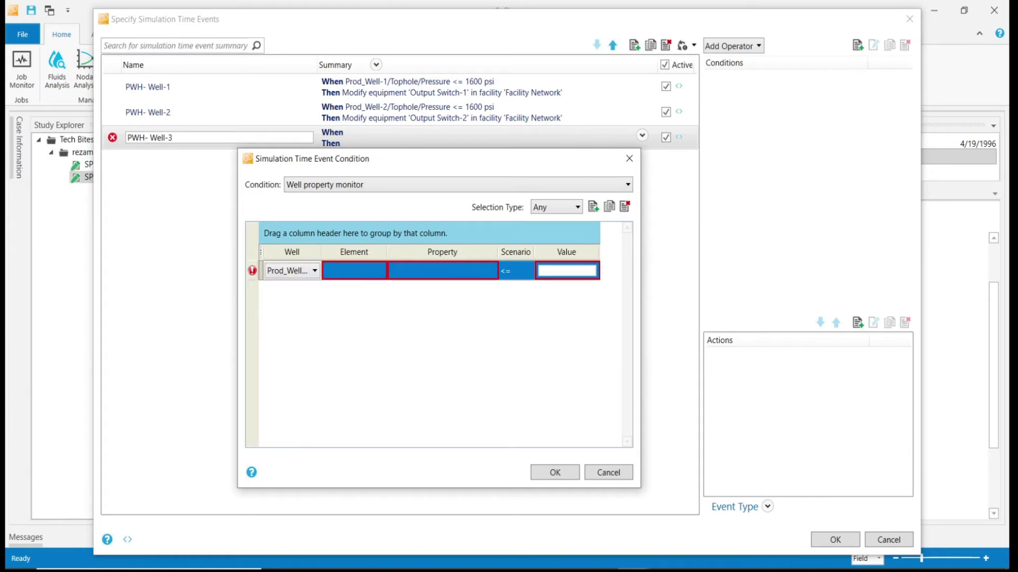
{"action": "key", "text": "Tab"}
{"action": "key", "text": "alt+Down"}
{"action": "key", "text": "Down"}
{"action": "key", "text": "Down"}
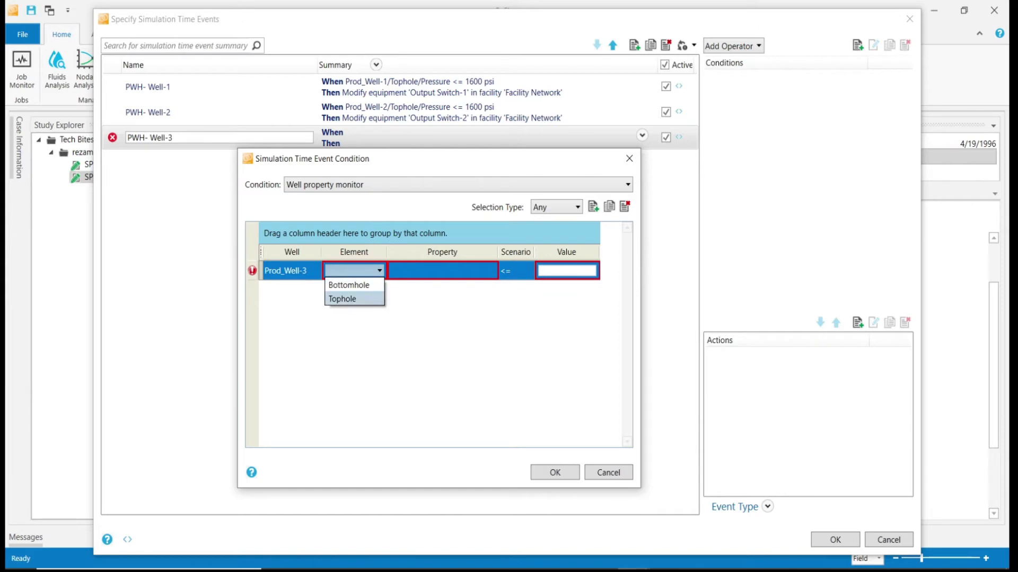
{"action": "key", "text": "Return"}
{"action": "key", "text": "Tab"}
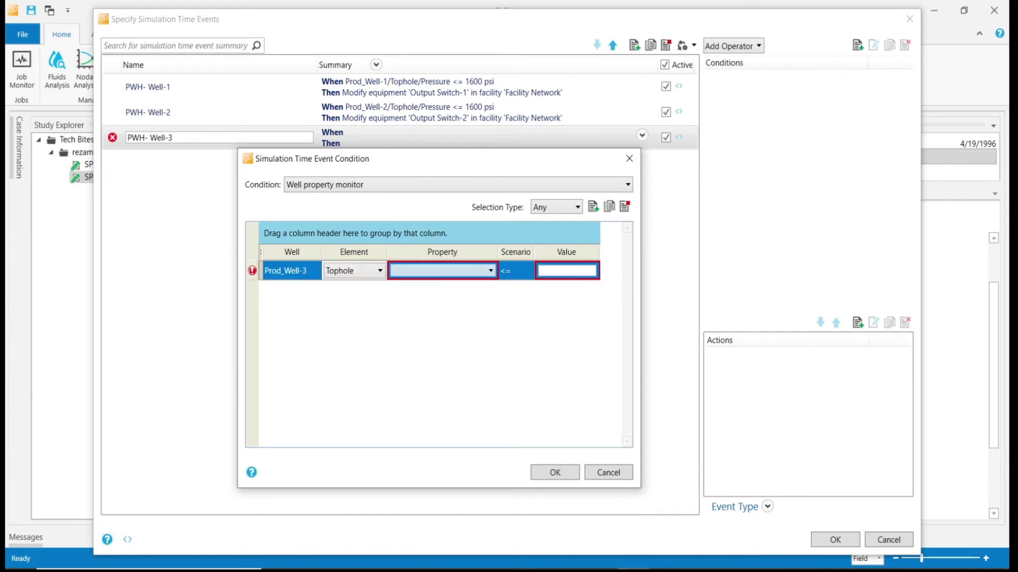
Set the monitored property to Pressure with a limit value of 1600 psi and accept the condition
{"action": "key", "text": "alt+Down"}
{"action": "key", "text": "Down"}
{"action": "key", "text": "Down"}
{"action": "key", "text": "Down"}
{"action": "key", "text": "Down"}
{"action": "key", "text": "Down"}
{"action": "key", "text": "Down"}
{"action": "key", "text": "Down"}
{"action": "key", "text": "Down"}
{"action": "key", "text": "Down"}
{"action": "key", "text": "Down"}
{"action": "key", "text": "Down"}
{"action": "key", "text": "Down"}
{"action": "key", "text": "Down"}
{"action": "key", "text": "Down"}
{"action": "key", "text": "Return"}
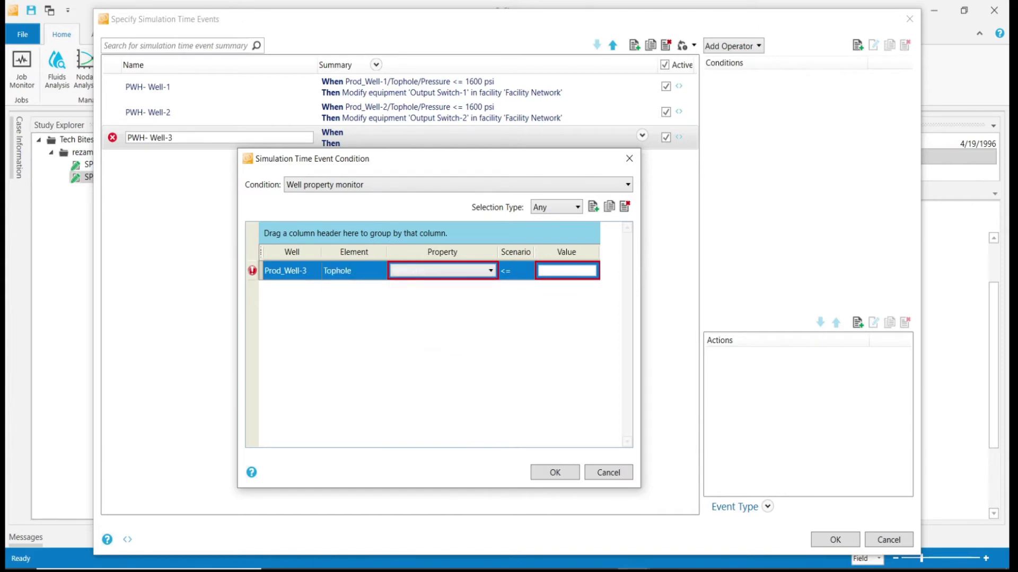
{"action": "key", "text": "Tab"}
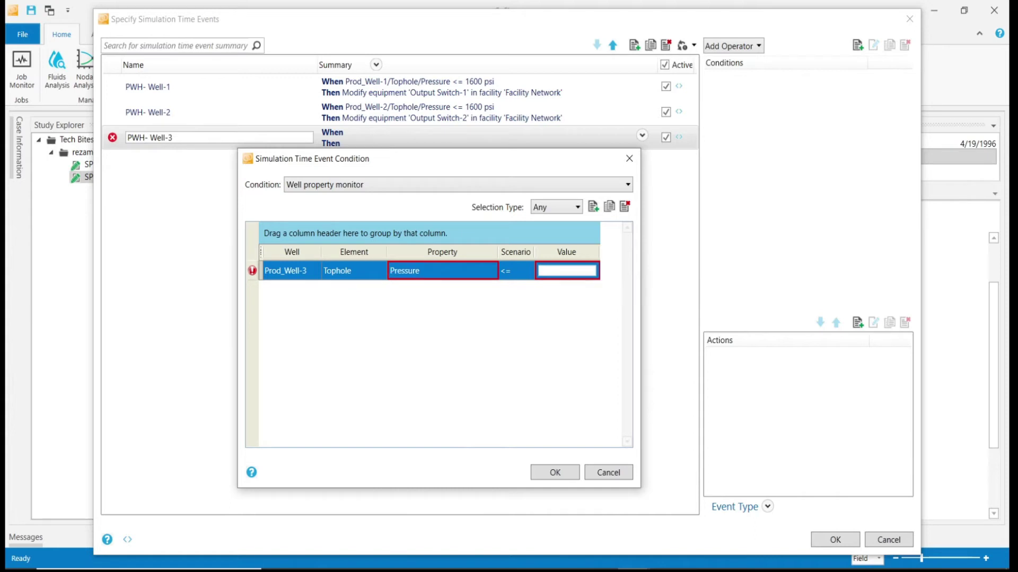
{"action": "type", "text": "1600"}
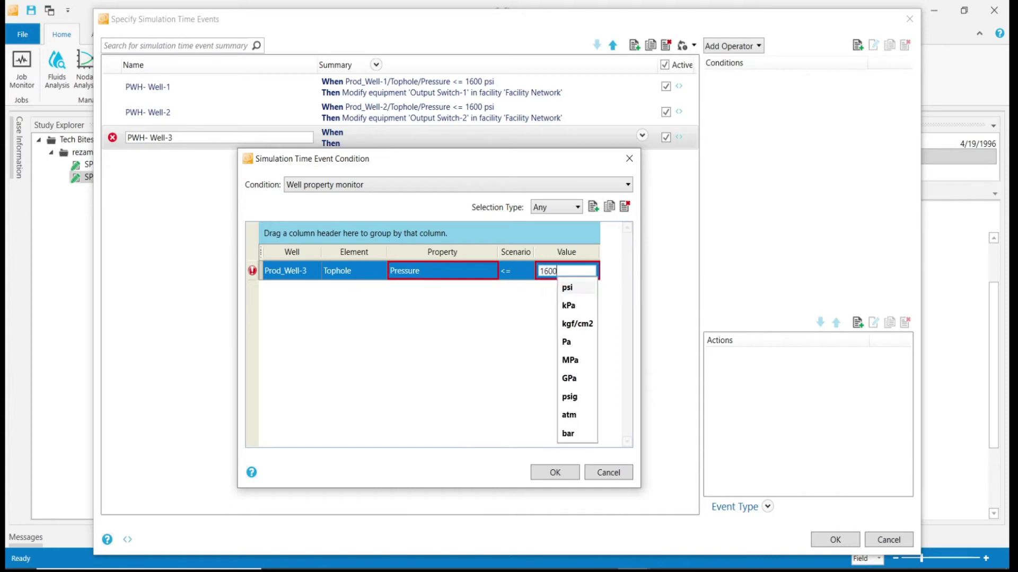
{"action": "type", "text": " psi"}
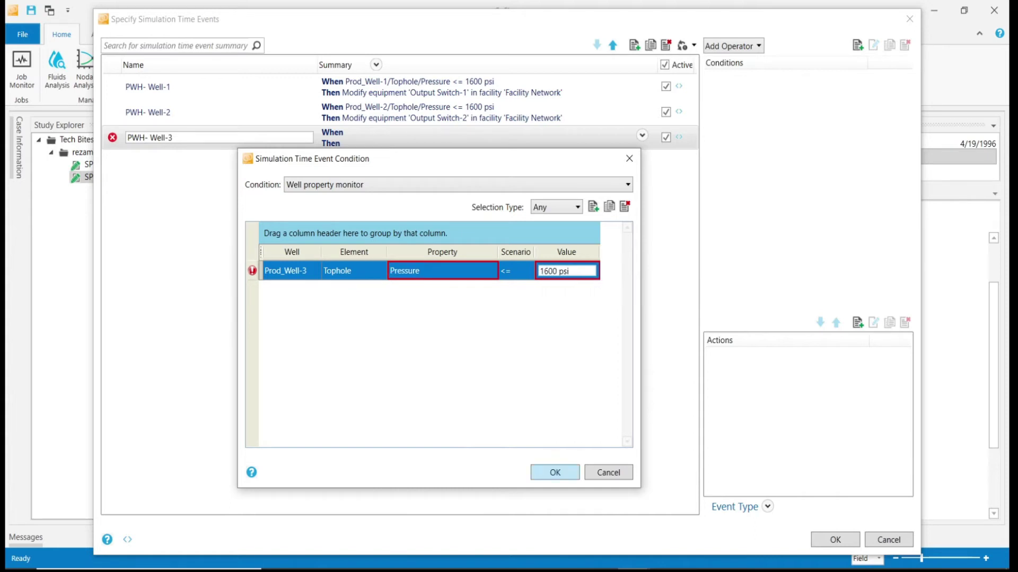
{"action": "key", "text": "Return"}
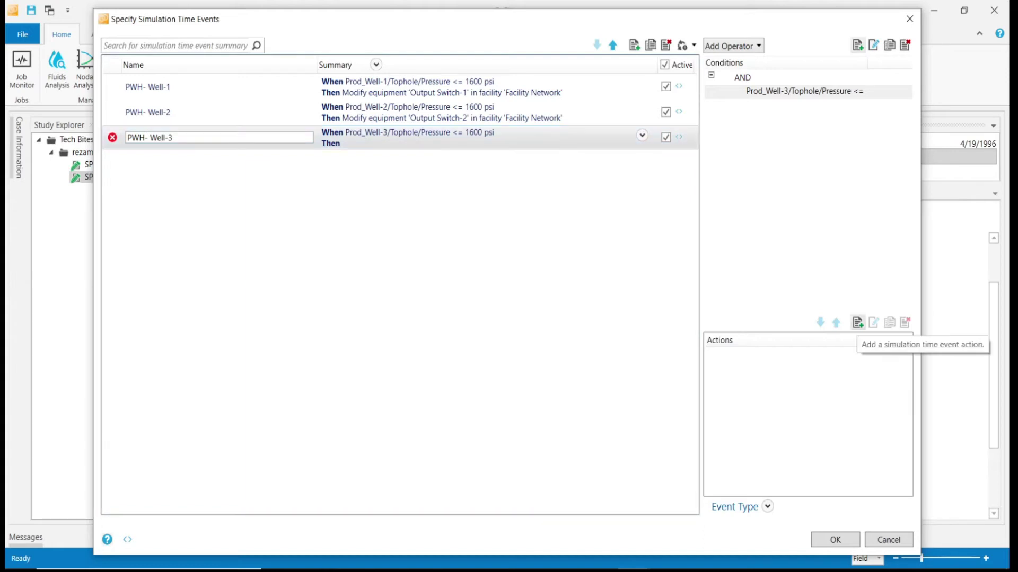
Add a Modify equipment action to the PWH- Well-3 event, targeting Output Switch-3 in Facility Network
{"action": "left_click", "coordinate": [858, 322]}
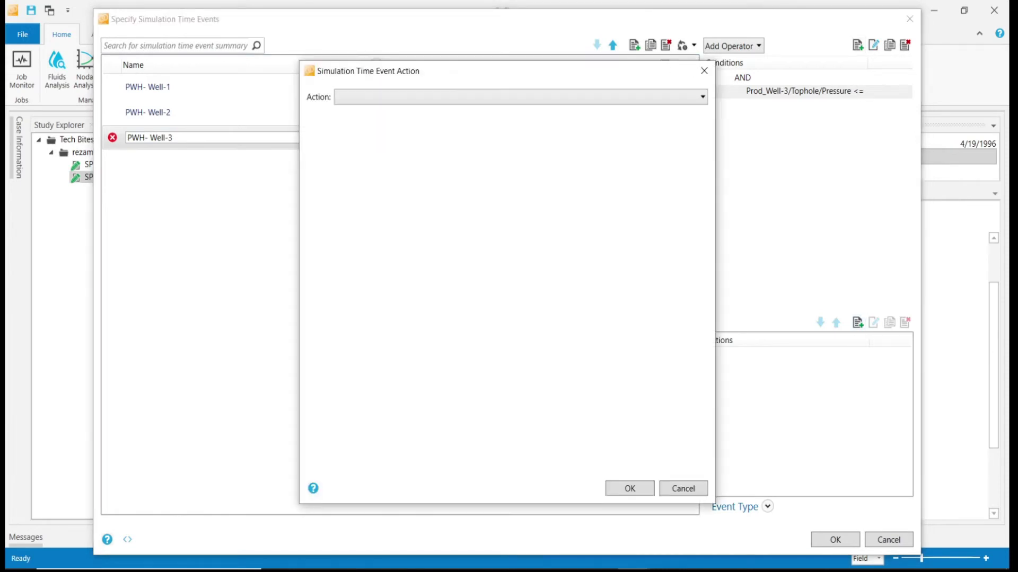
{"action": "left_click_drag", "start_coordinate": [436, 74], "coordinate": [399, 128]}
{"action": "left_click", "coordinate": [661, 148]}
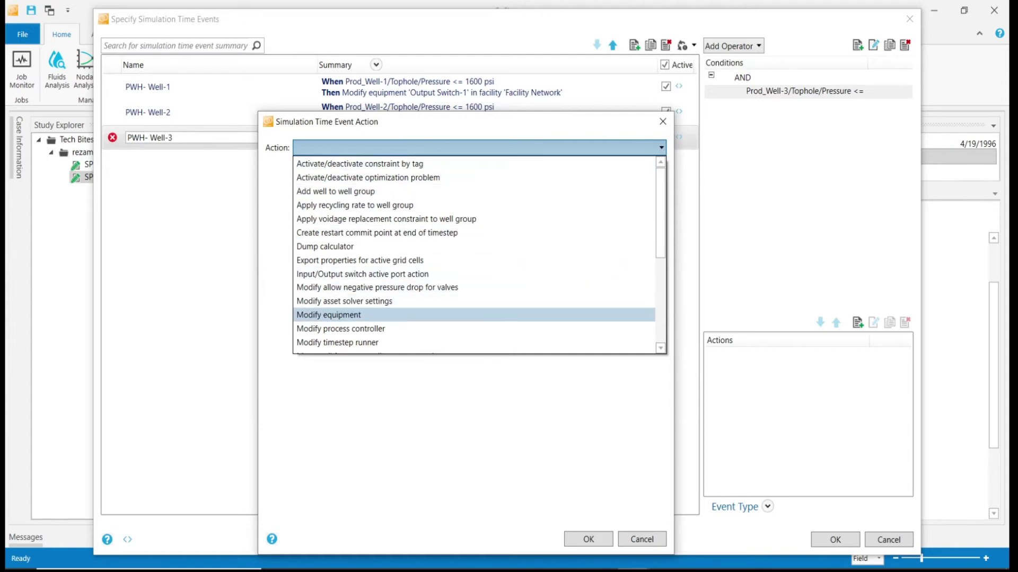
{"action": "left_click", "coordinate": [339, 315]}
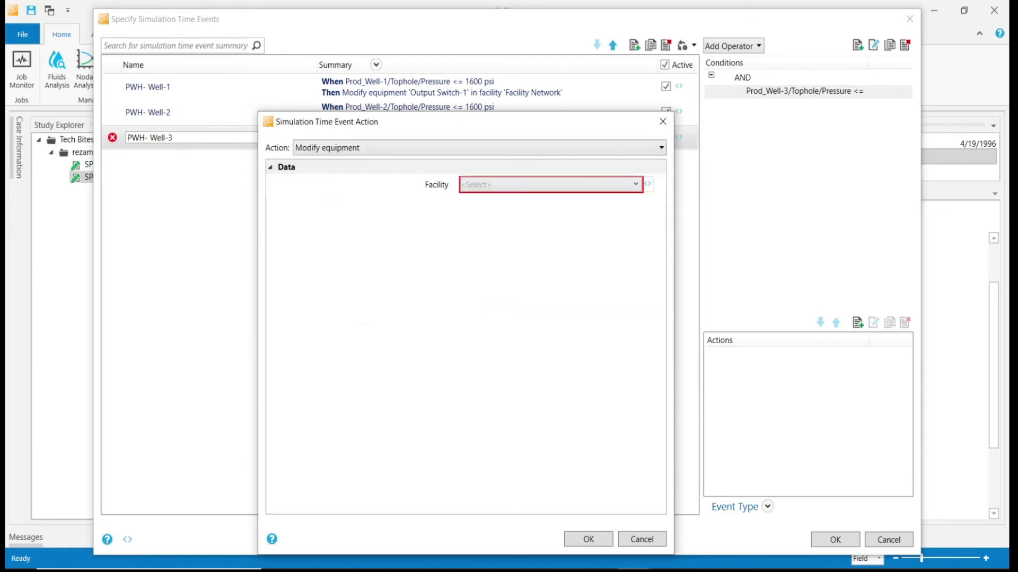
{"action": "left_click", "coordinate": [551, 184]}
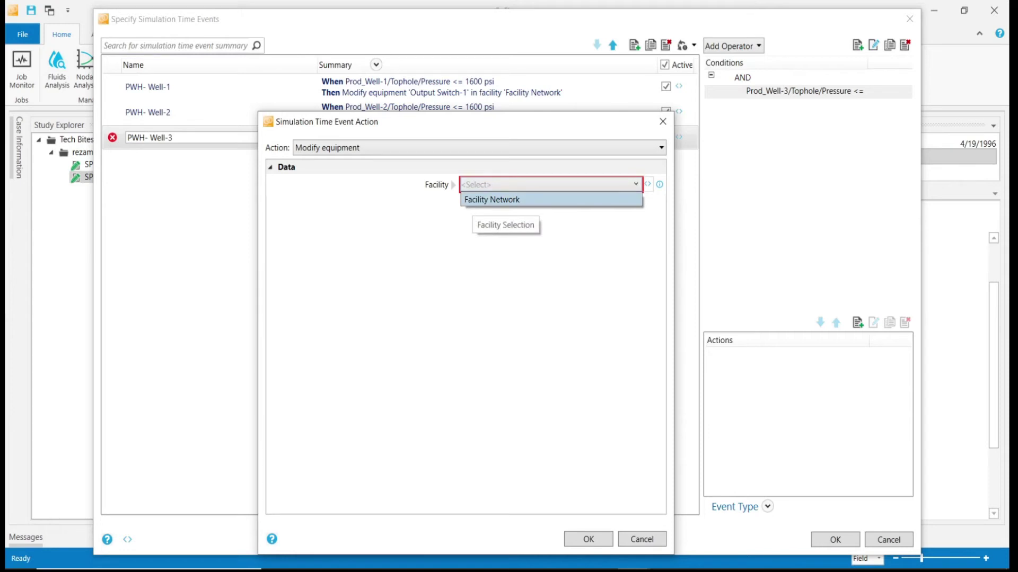
{"action": "left_click", "coordinate": [492, 199]}
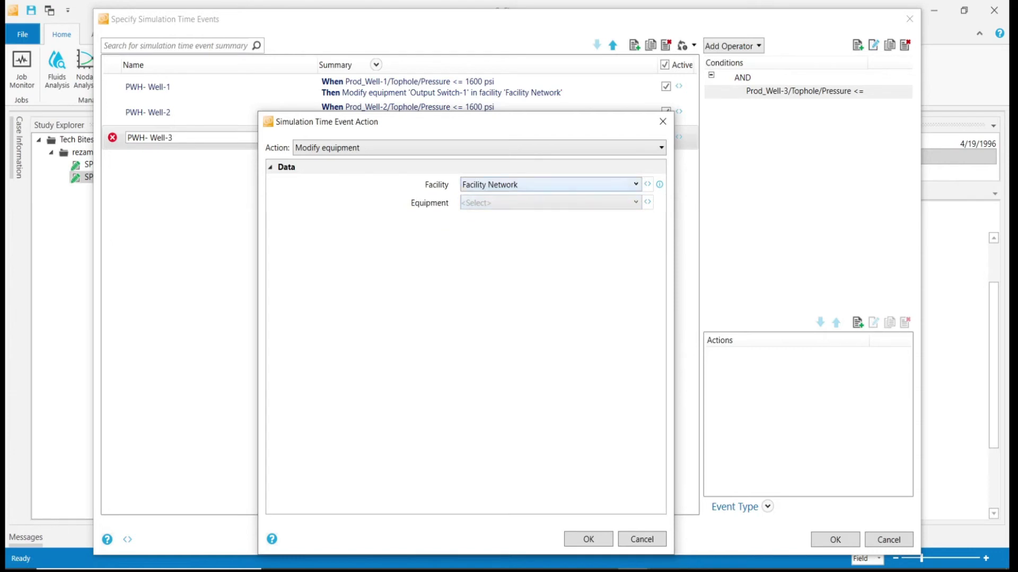
{"action": "left_click", "coordinate": [551, 202]}
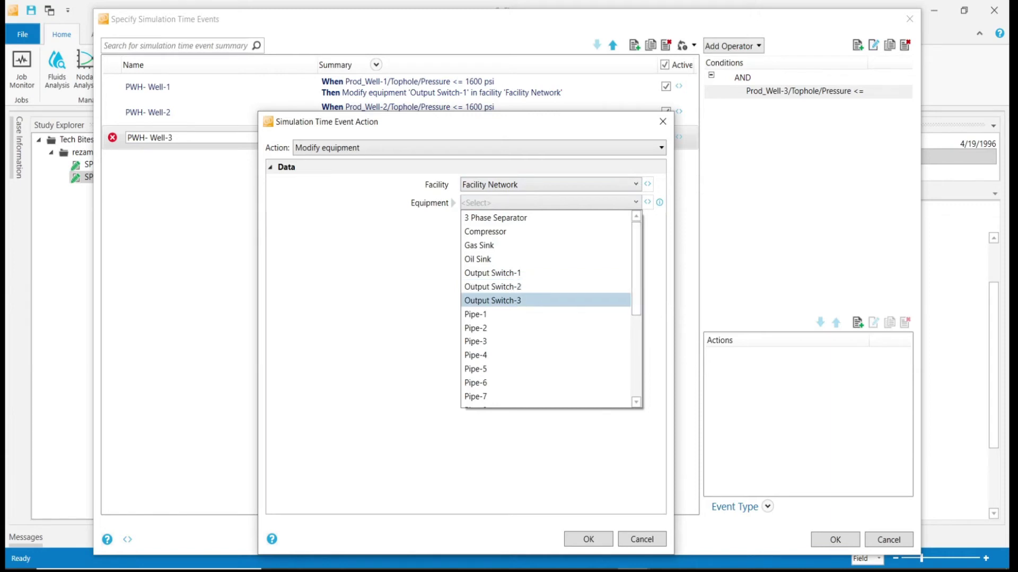
{"action": "left_click", "coordinate": [492, 301]}
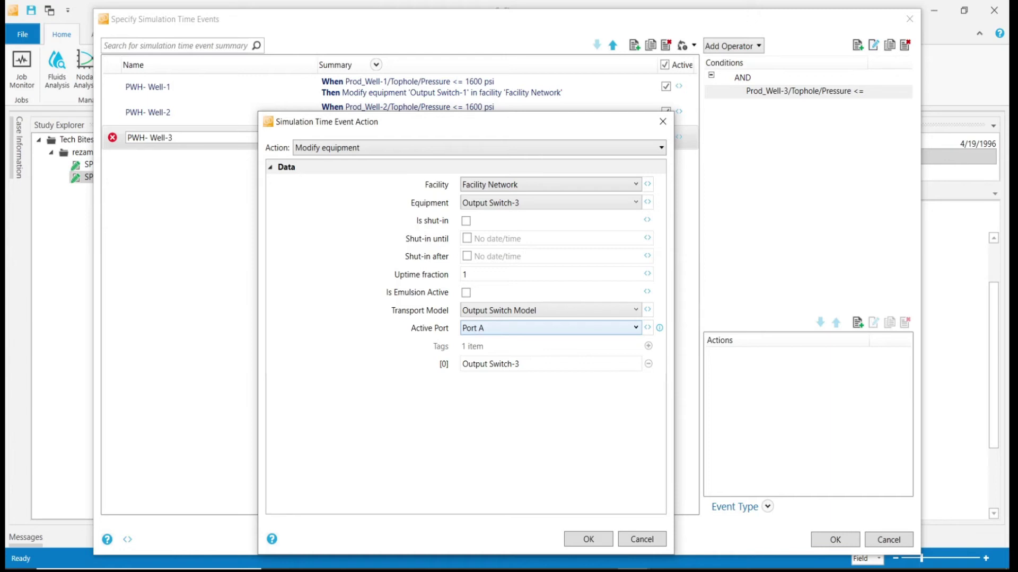
Set the active port of Output Switch-3 to Port B, then accept the action and the simulation time events
{"action": "key", "text": "alt+Down"}
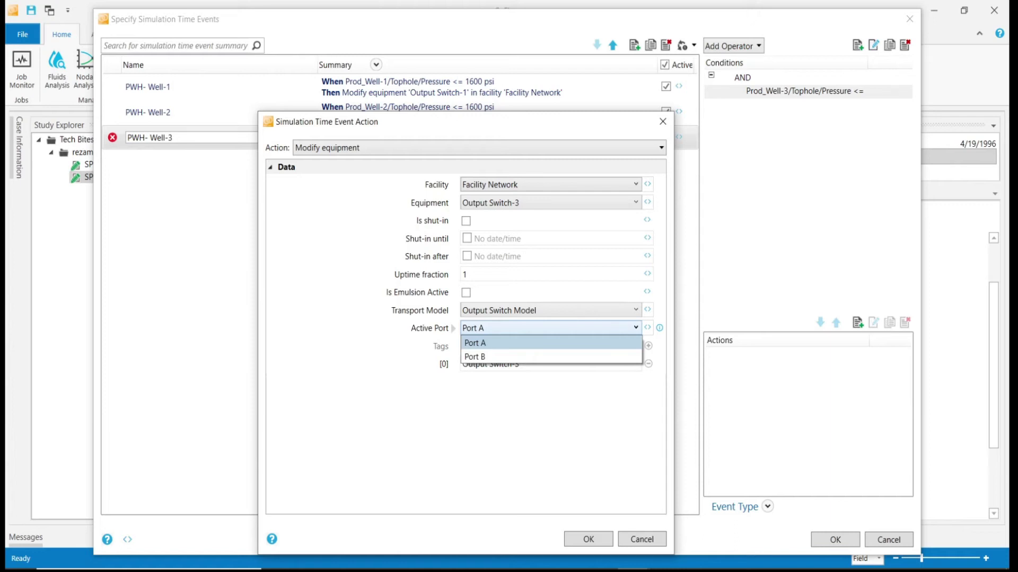
{"action": "key", "text": "Down"}
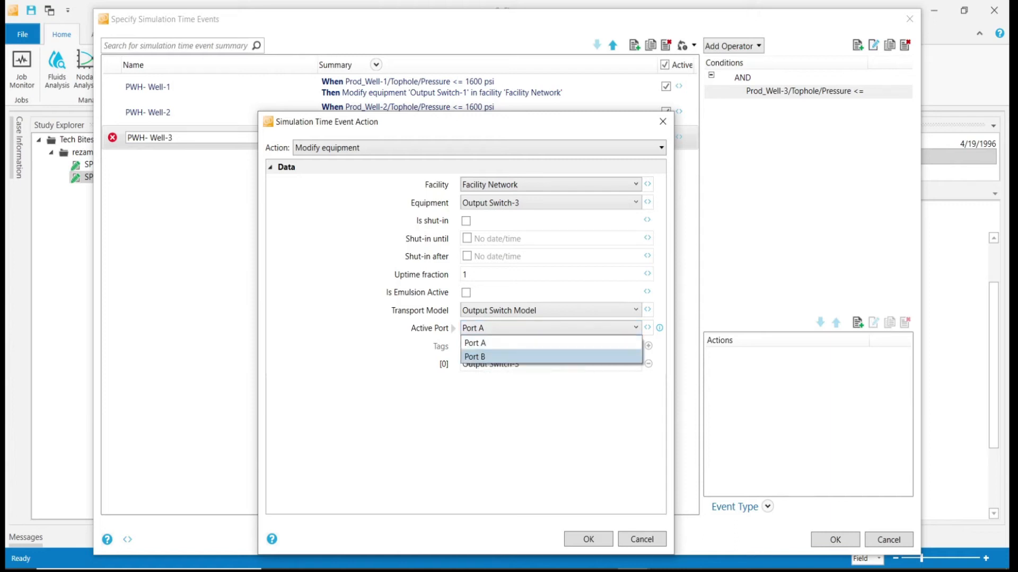
{"action": "key", "text": "Return"}
{"action": "key", "text": "Return"}
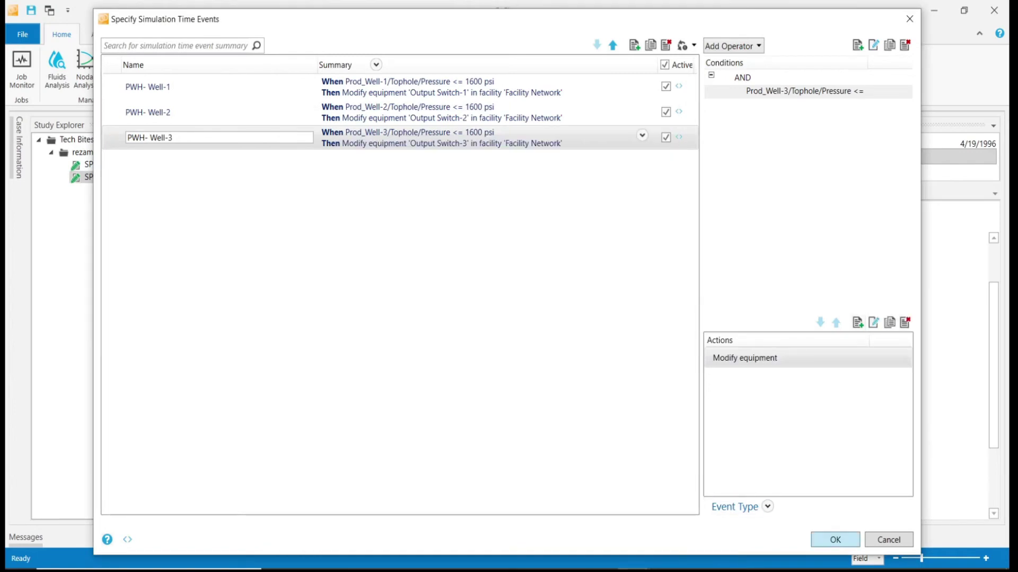
{"action": "key", "text": "Return"}
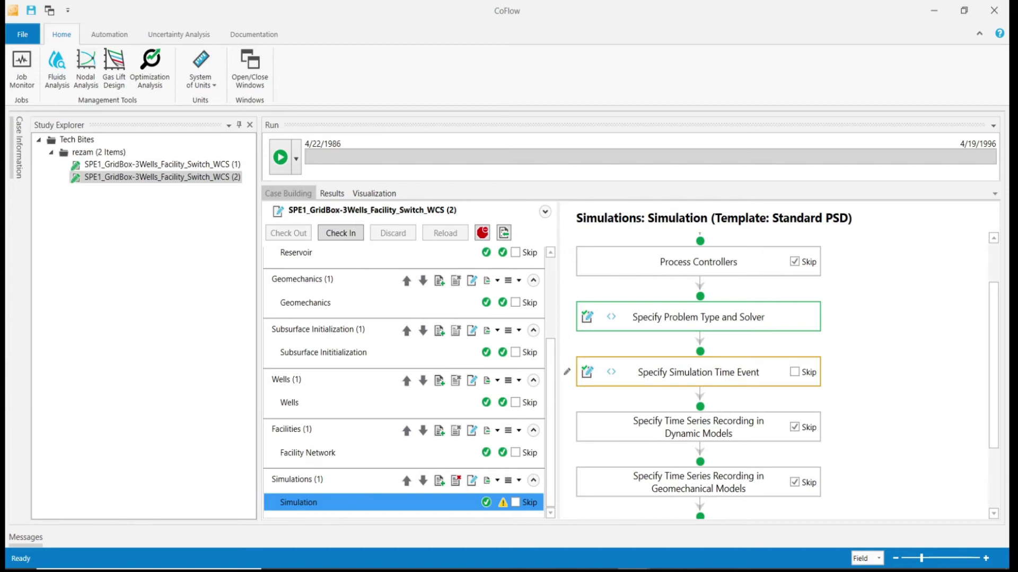
Open the production facility schematic of case SPE1_GridBox-3Wells_Facility_Switch_WCS (1) and show its timestepping simulation results
{"action": "left_click", "coordinate": [162, 164], "text": "ctrl"}
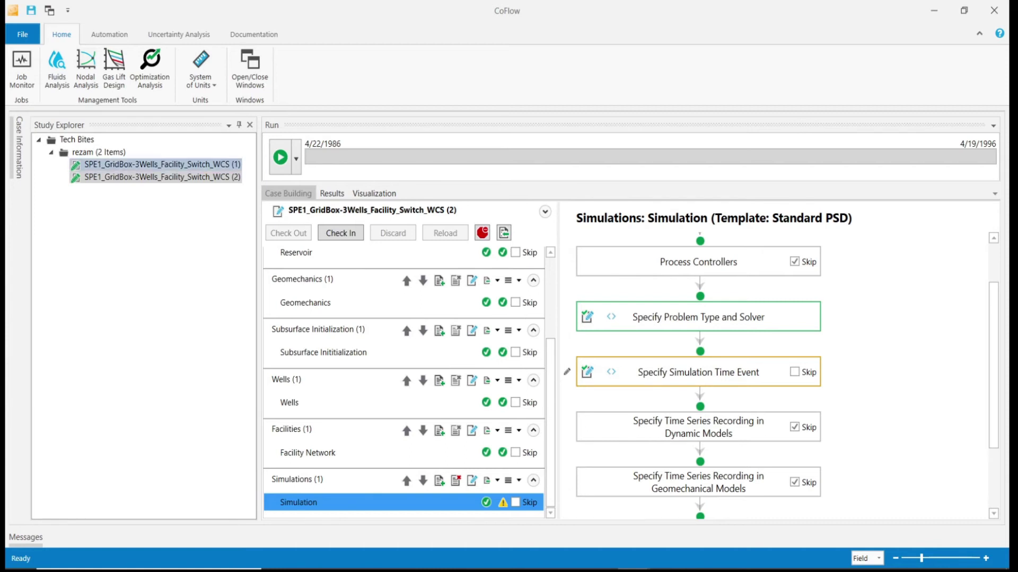
{"action": "left_click", "coordinate": [161, 165]}
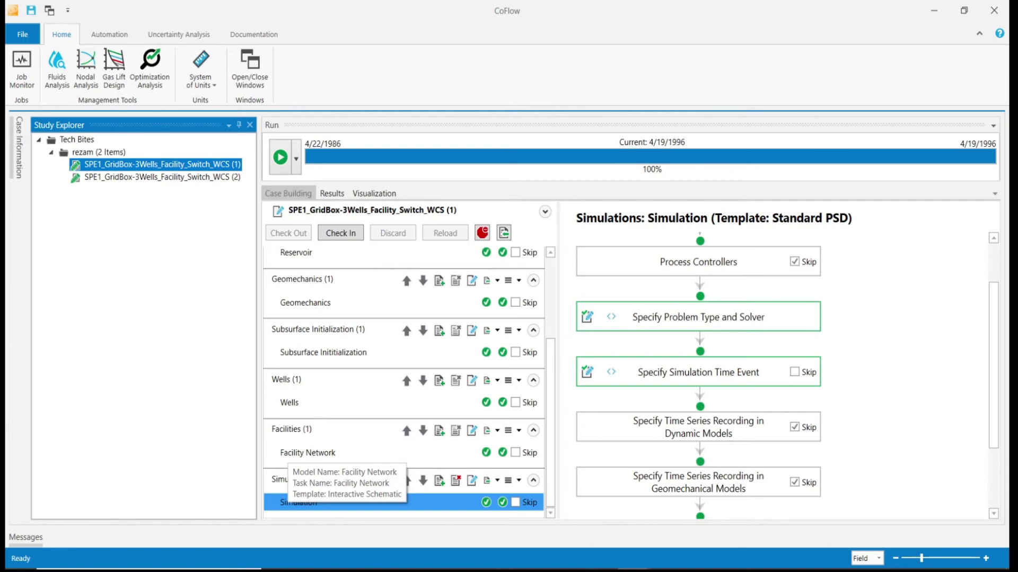
{"action": "left_click", "coordinate": [308, 453]}
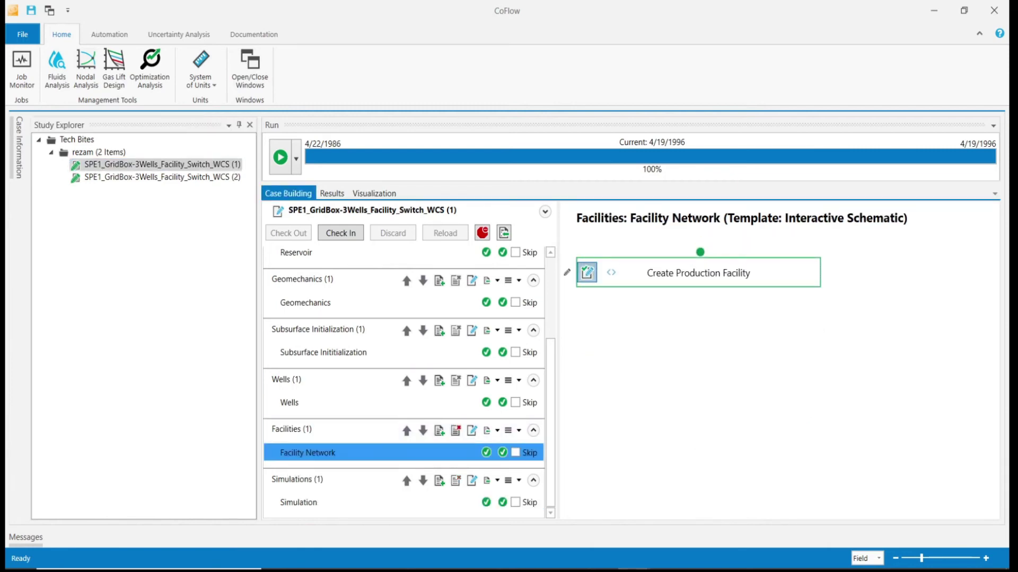
{"action": "left_click", "coordinate": [587, 273]}
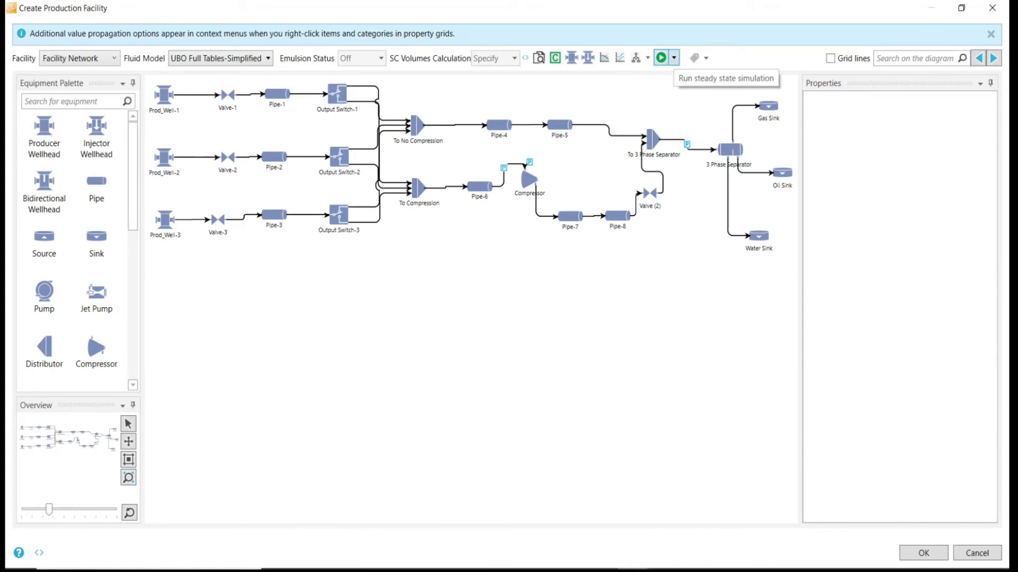
{"action": "left_click", "coordinate": [673, 58]}
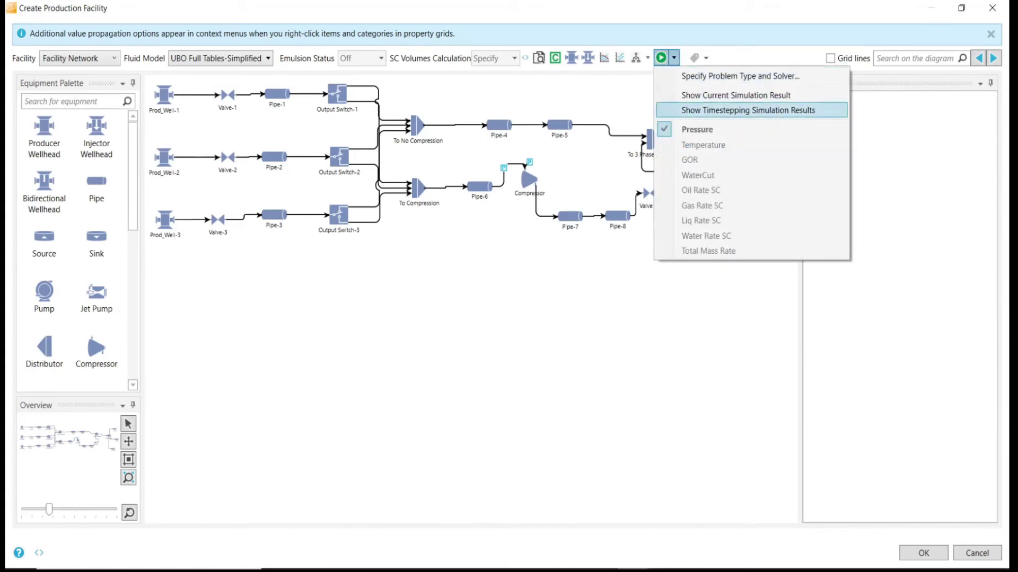
{"action": "left_click", "coordinate": [748, 109]}
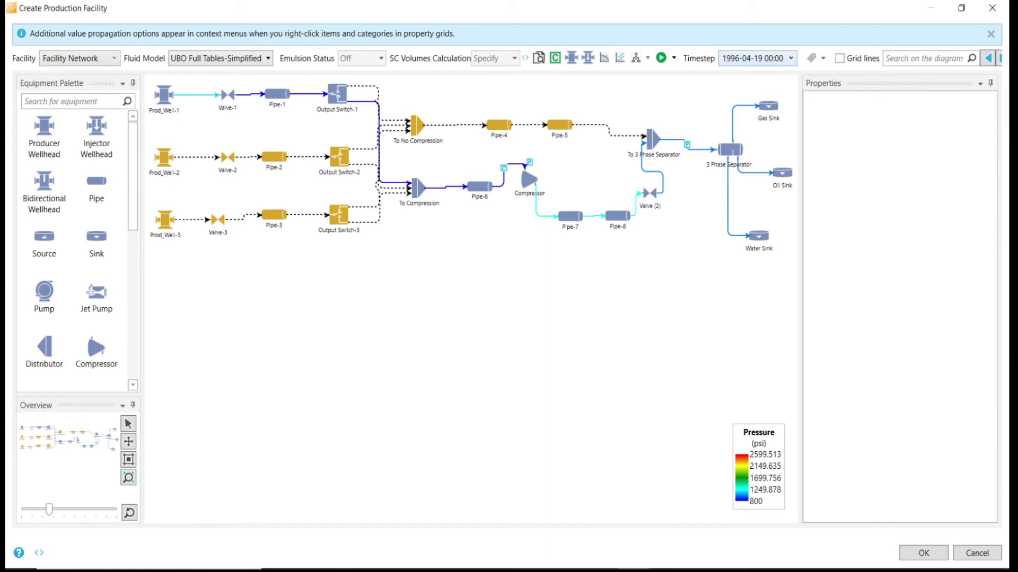
{"action": "key", "text": "alt+Down"}
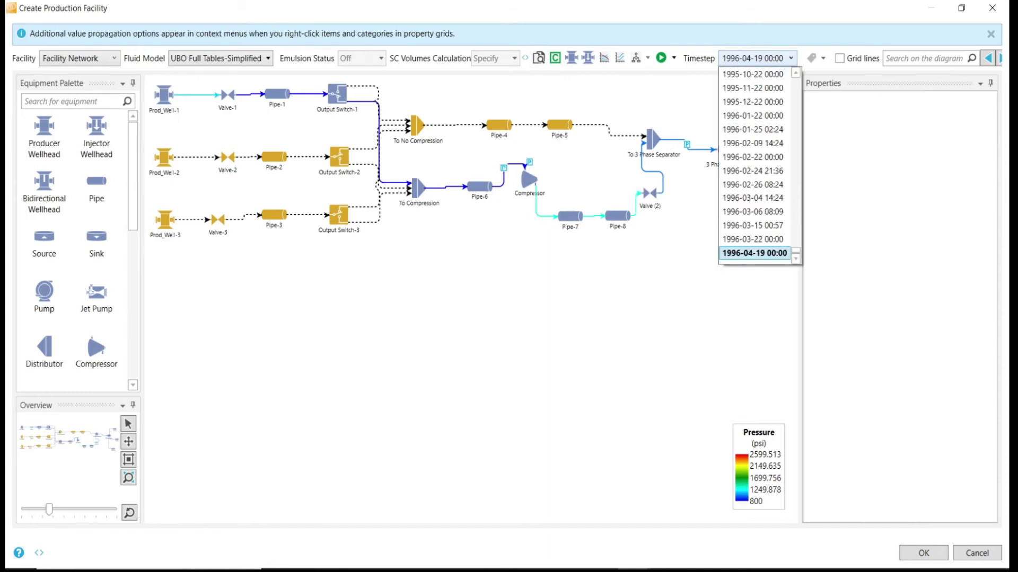
{"action": "key", "text": "Up"}
{"action": "key", "text": "Up"}
{"action": "key", "text": "Up"}
{"action": "key", "text": "Up"}
{"action": "key", "text": "Up"}
{"action": "key", "text": "Up"}
{"action": "key", "text": "Up"}
{"action": "key", "text": "Up"}
{"action": "key", "text": "Up"}
{"action": "key", "text": "Up"}
{"action": "key", "text": "Up"}
{"action": "key", "text": "Up"}
{"action": "key", "text": "Up"}
{"action": "key", "text": "Up"}
{"action": "key", "text": "Up"}
{"action": "key", "text": "Up"}
{"action": "key", "text": "Up"}
{"action": "key", "text": "Up"}
{"action": "key", "text": "Up"}
{"action": "key", "text": "Up"}
{"action": "key", "text": "Up"}
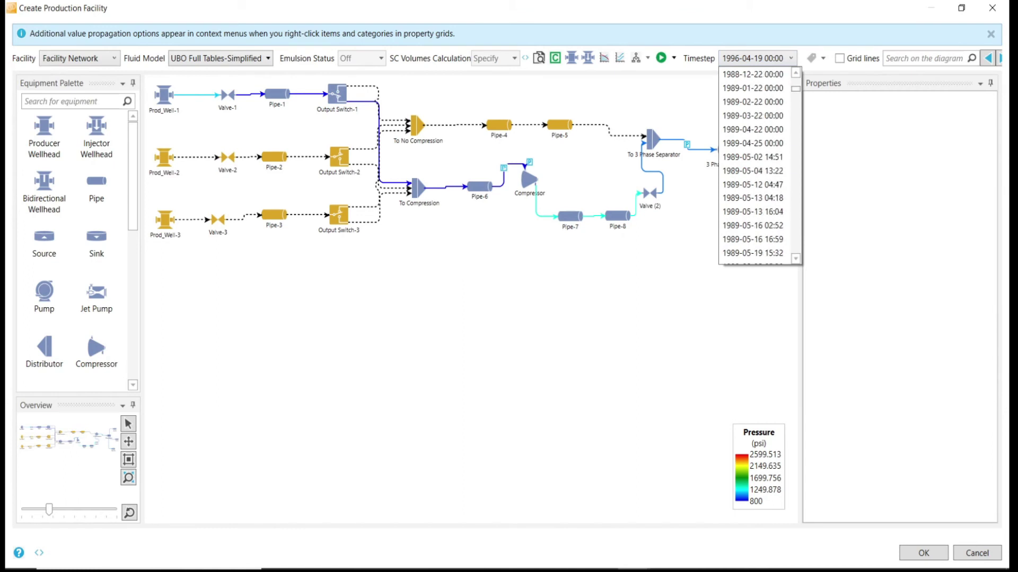
{"action": "key", "text": "Down"}
{"action": "key", "text": "Down"}
{"action": "key", "text": "Return"}
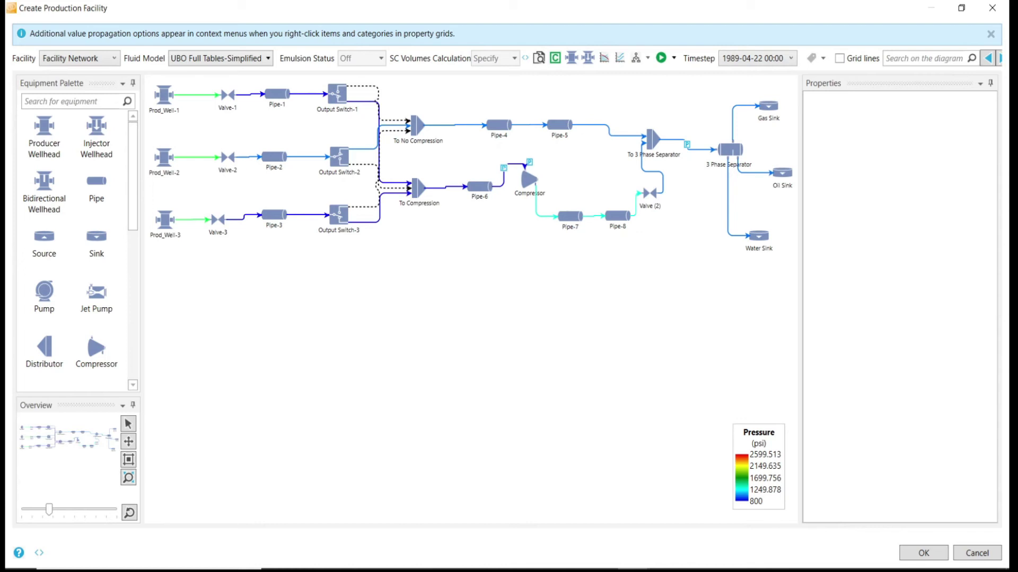
Plot the Active Port time series of Output Switch-1, examine when it switches ports, and close the plot
{"action": "mouse_move", "coordinate": [164, 95]}
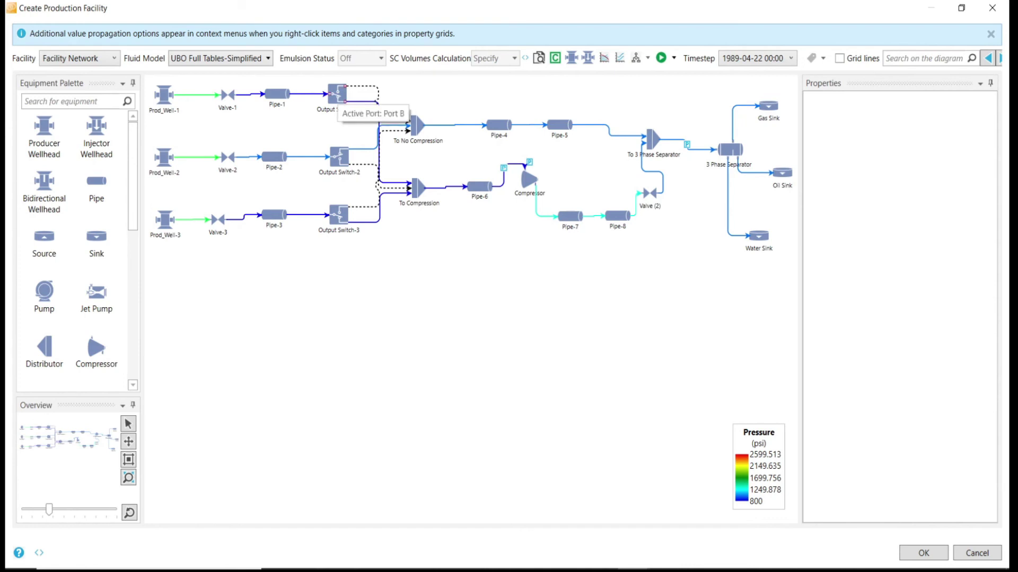
{"action": "left_click", "coordinate": [337, 94]}
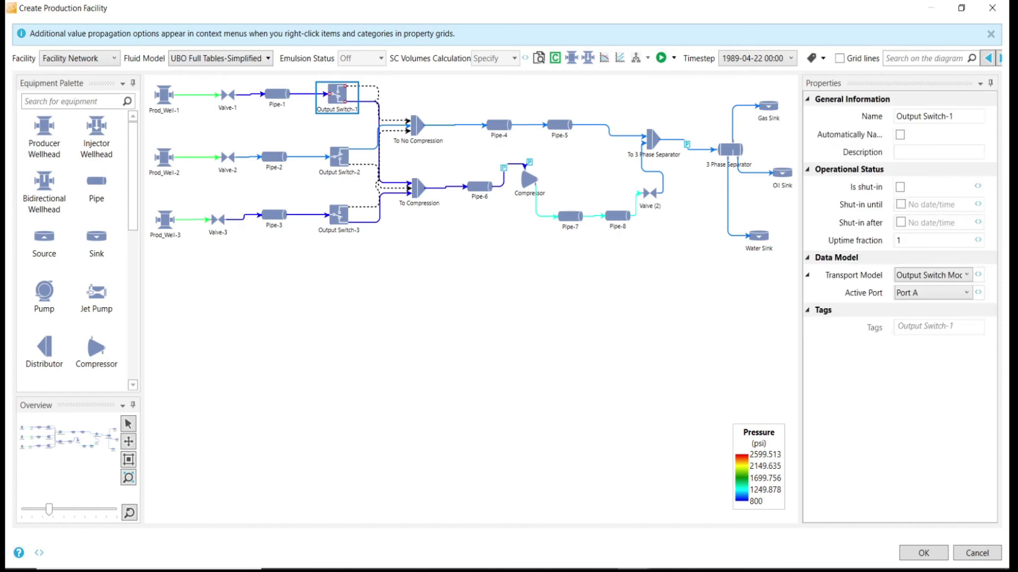
{"action": "right_click", "coordinate": [334, 94]}
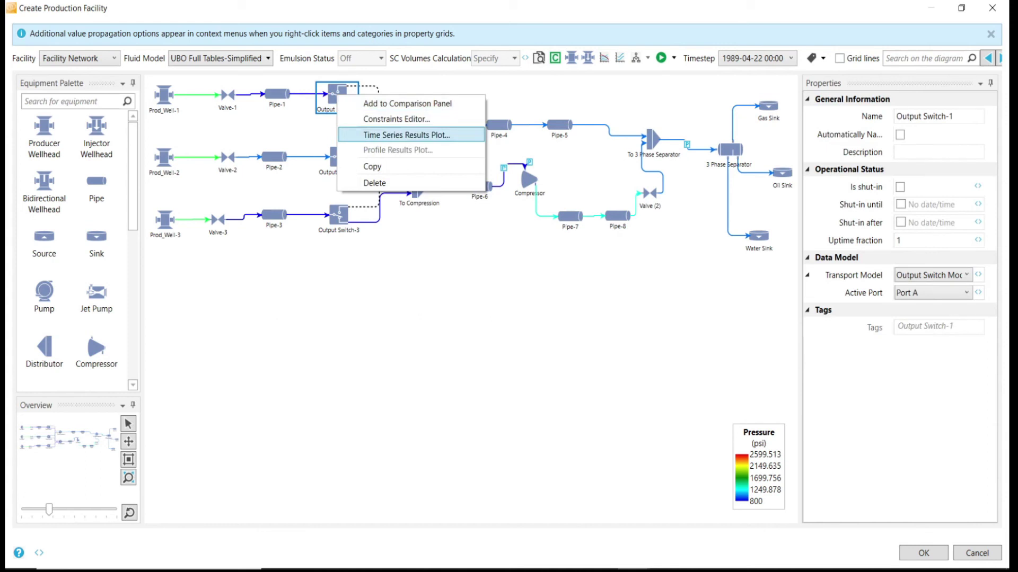
{"action": "left_click", "coordinate": [406, 135]}
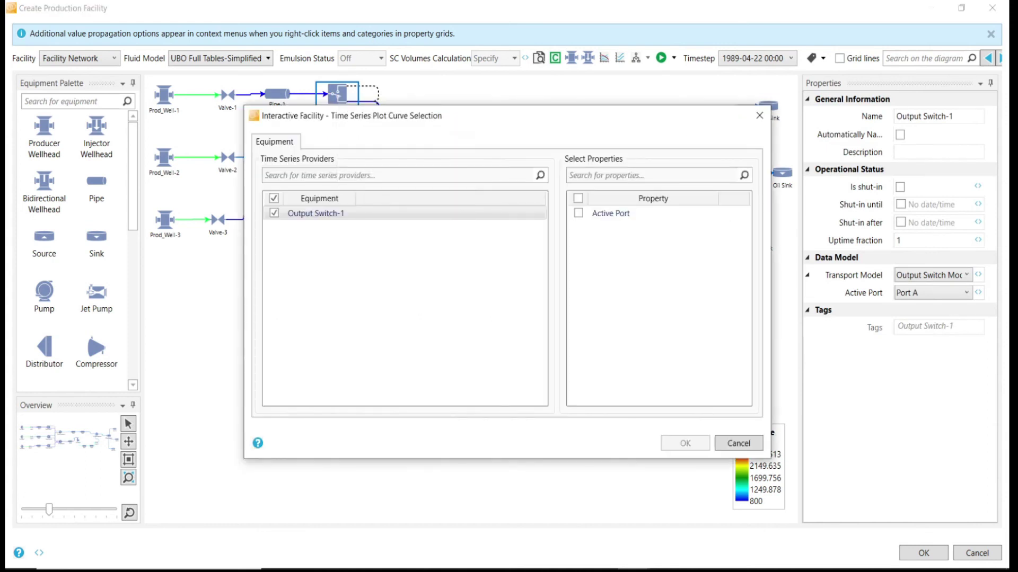
{"action": "left_click", "coordinate": [578, 213]}
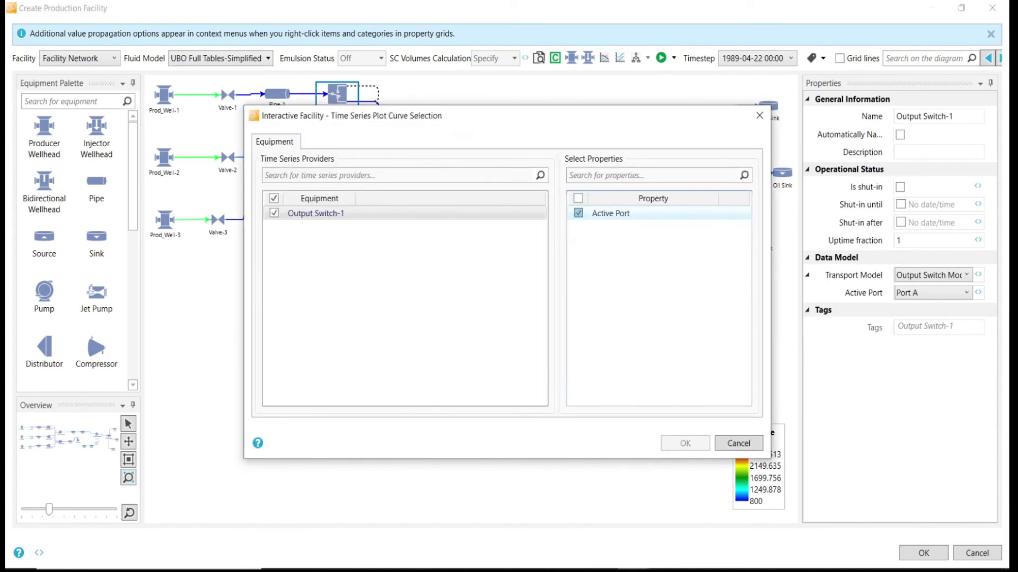
{"action": "left_click", "coordinate": [684, 443]}
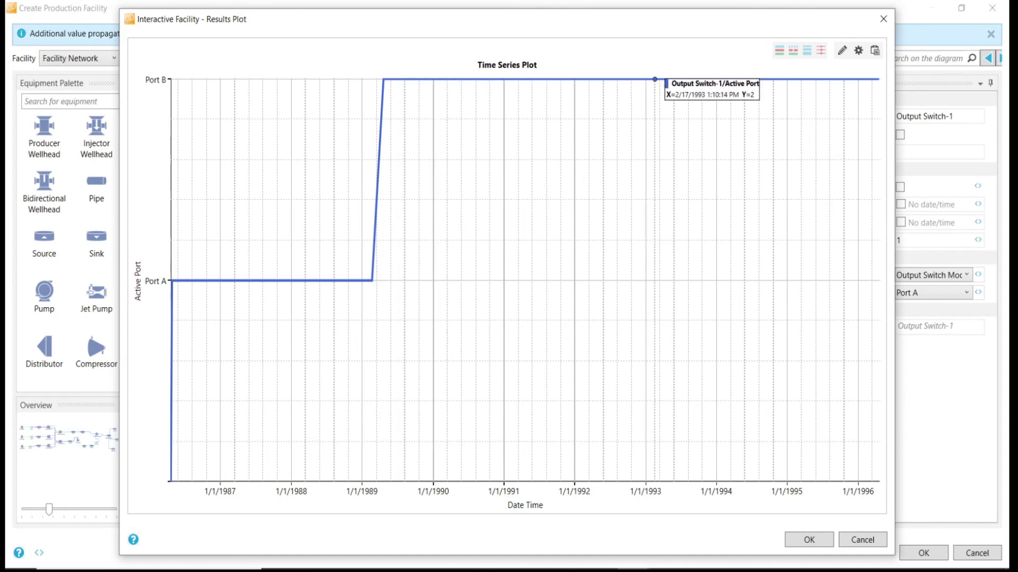
{"action": "left_click", "coordinate": [809, 540]}
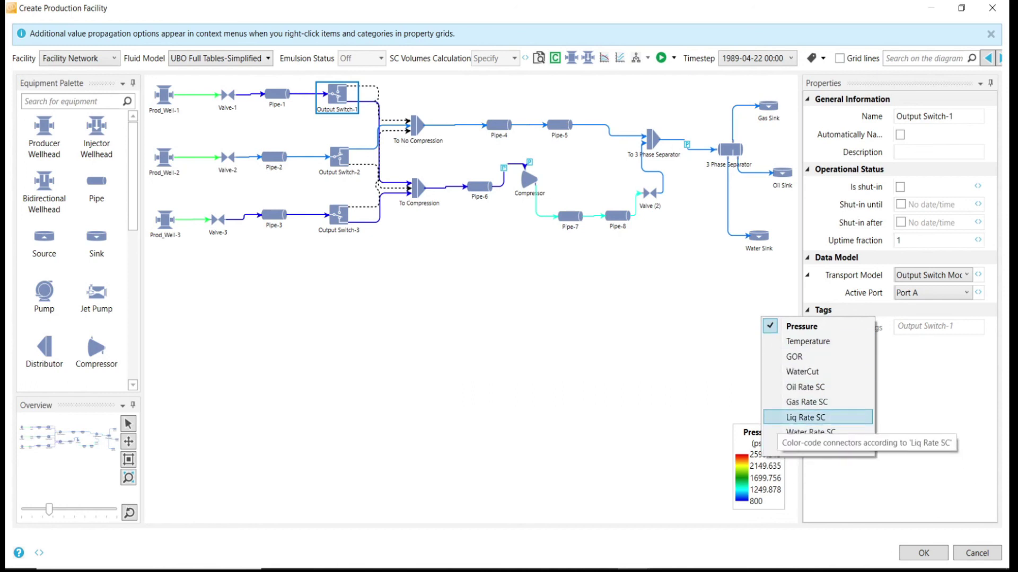
Color-code the facility connectors by Oil Rate SC
{"action": "left_click", "coordinate": [805, 387]}
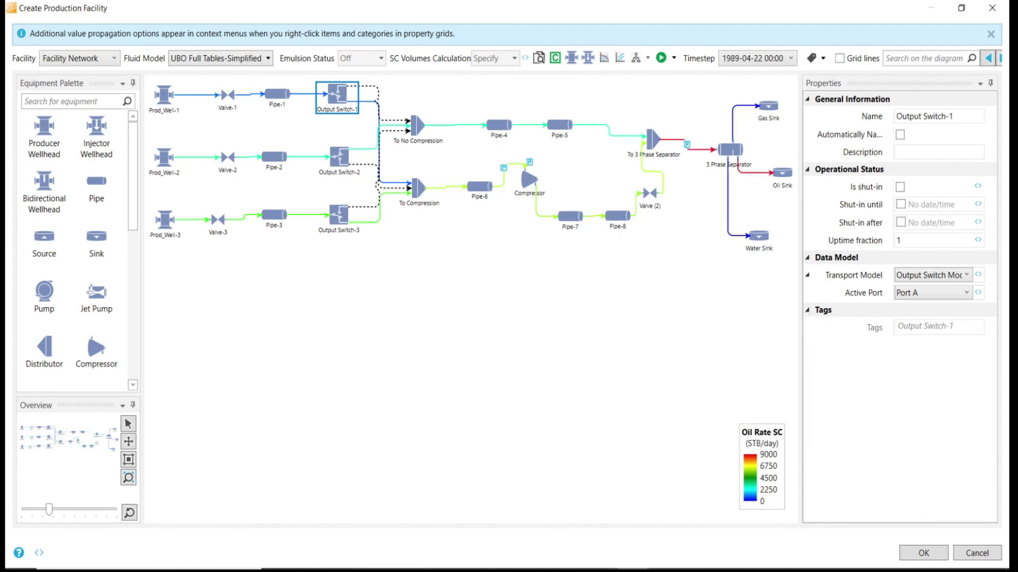